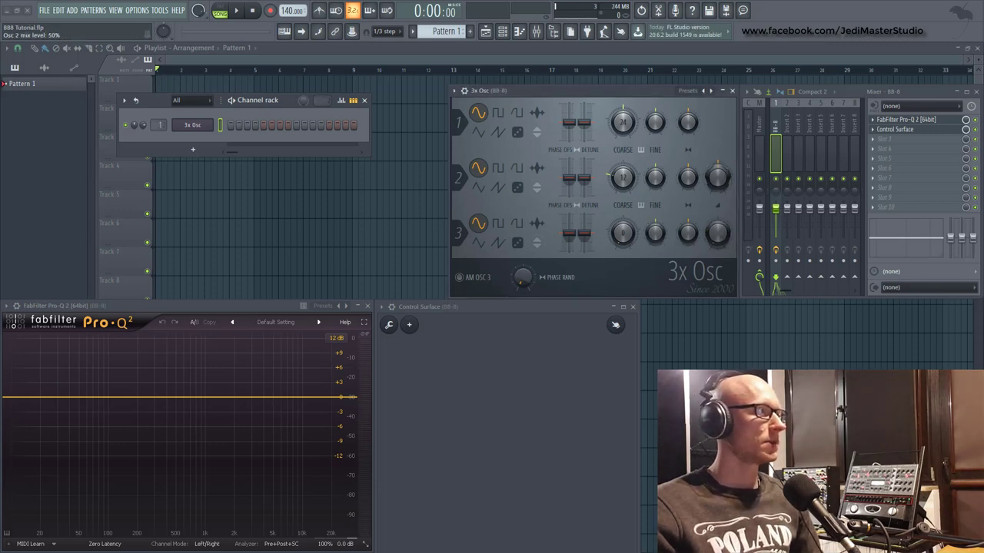
# - Set the oscillator 2 mix level to 0% and the oscillator 1 waveform to sawtooth in 3x Osc
pyautogui.moveTo(717, 178); pyautogui.dragTo(721, 179)
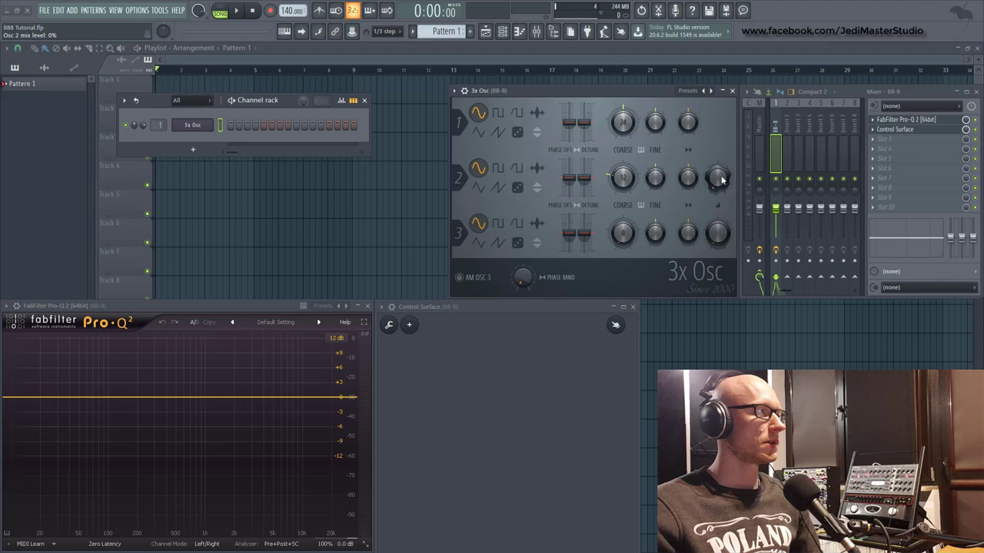
pyautogui.click(499, 136)
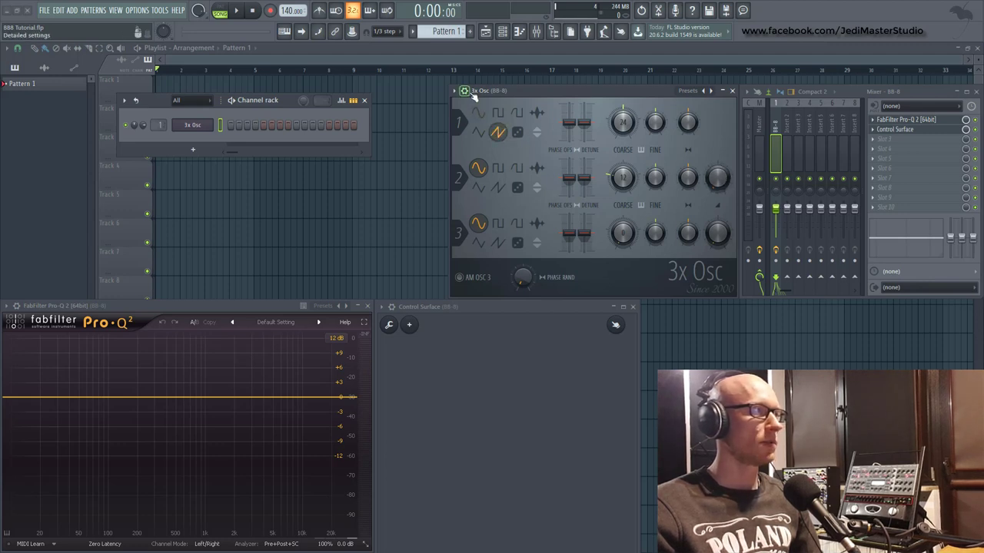
# - Show the detailed settings of 3x Osc and lower the channel volume slightly
pyautogui.click(463, 91)
pyautogui.moveTo(661, 109); pyautogui.dragTo(661, 115)
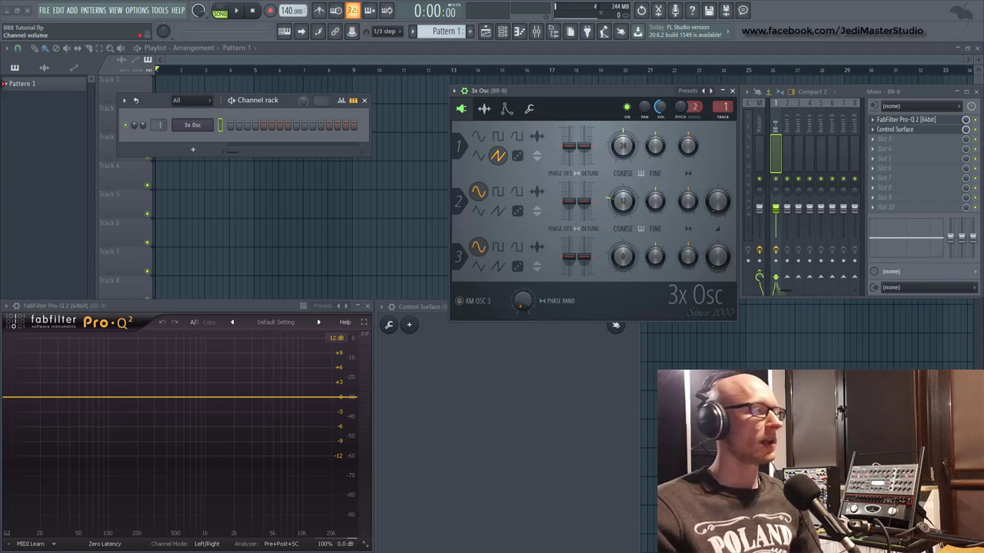
# - Open the piano roll for the 3x Osc channel and audition the E3 key
pyautogui.rightClick(204, 125)
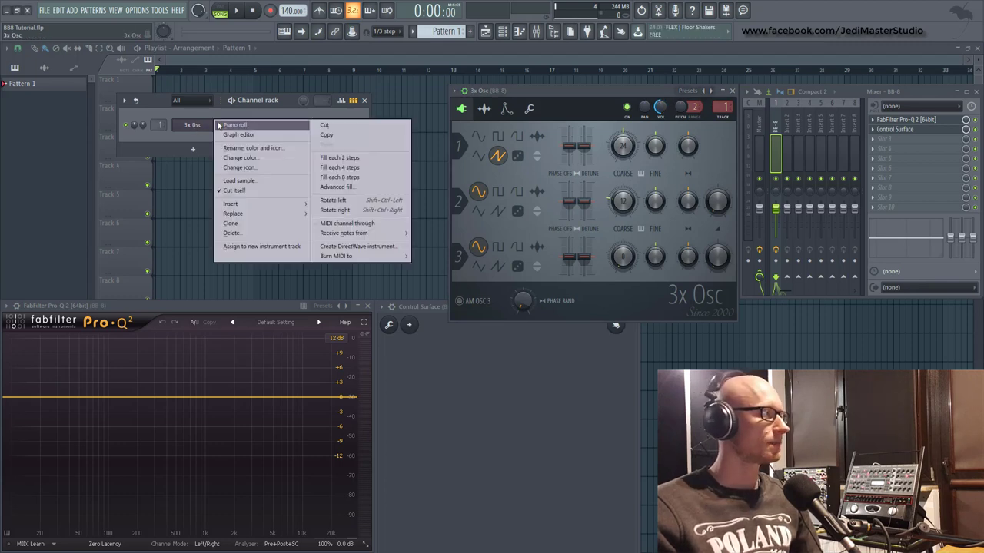
pyautogui.click(228, 126)
pyautogui.scroll(-3, 136, 193)
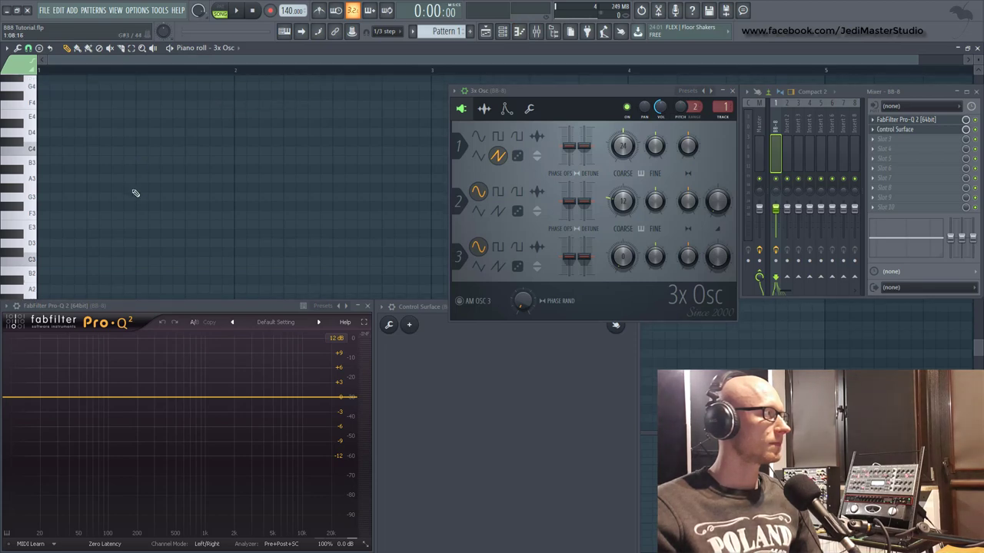
pyautogui.scroll(2, 108, 185)
pyautogui.click(34, 150)
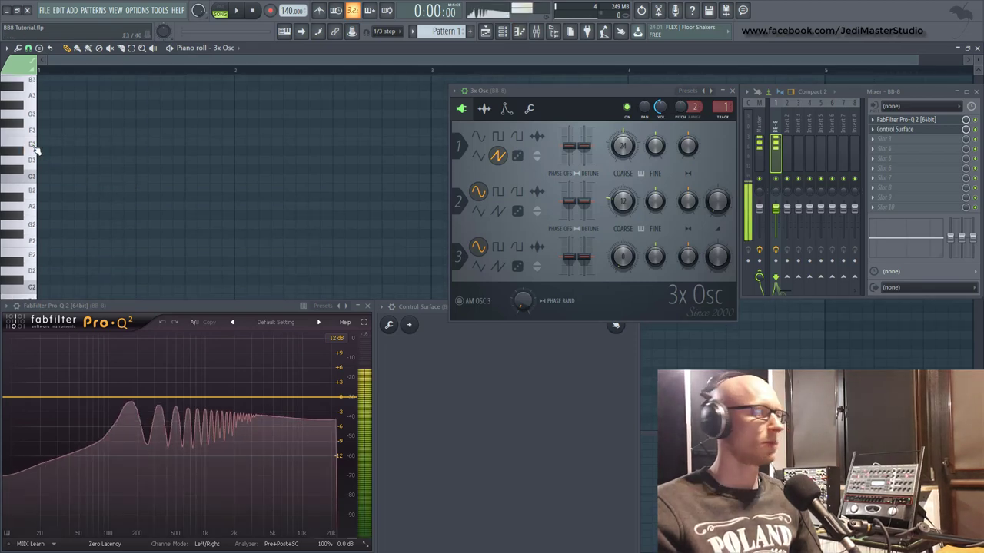
# - Place a 10-step E4 note at the start of bar 1, followed directly by a 2-step E4 note
pyautogui.scroll(2, 60, 180)
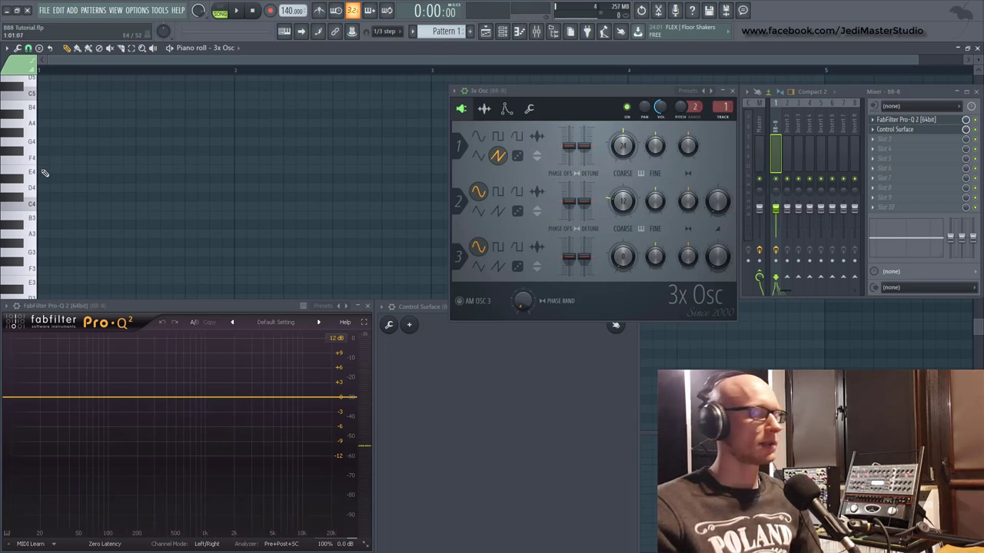
pyautogui.click(44, 173)
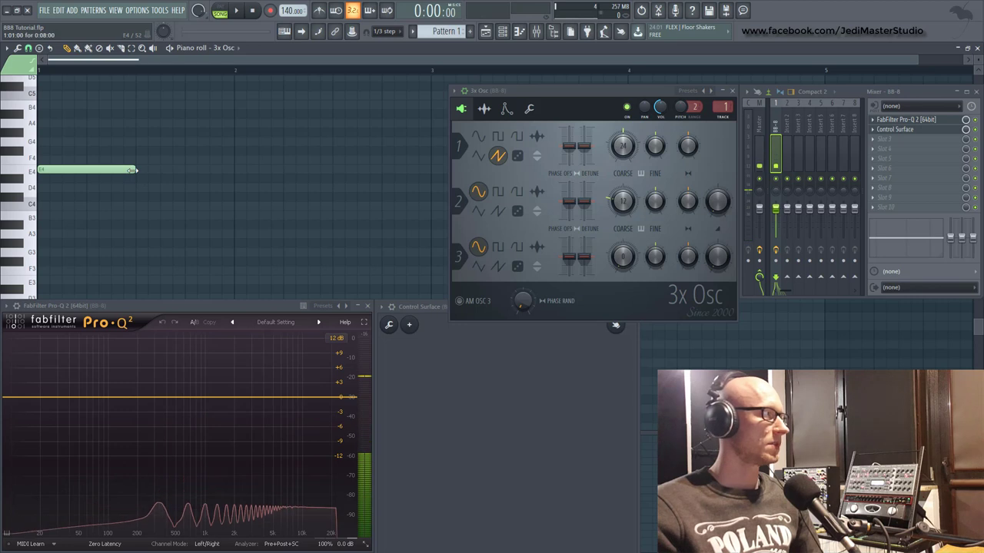
pyautogui.moveTo(136, 169); pyautogui.dragTo(159, 170)
pyautogui.click(164, 168)
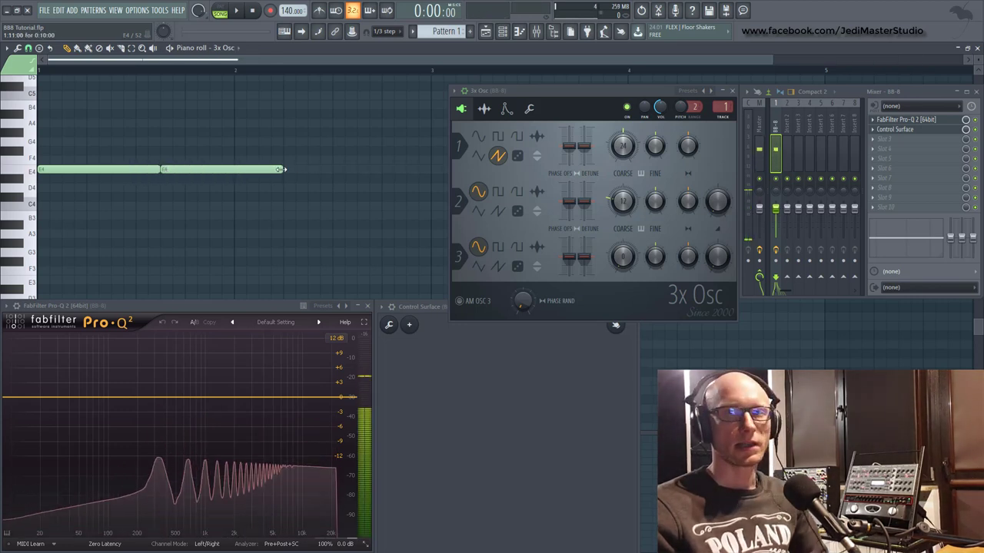
pyautogui.moveTo(281, 170); pyautogui.dragTo(184, 170)
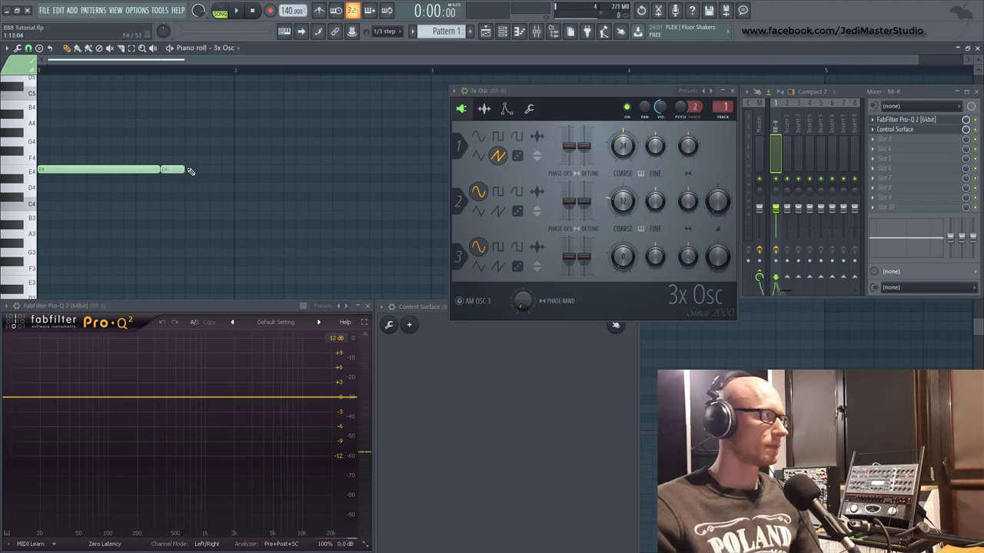
# - Continue the E4 line with three more 2-step notes, a 6-step note and an 8-step note, ending at bar 3
pyautogui.click(196, 169)
pyautogui.click(221, 169)
pyautogui.click(238, 169)
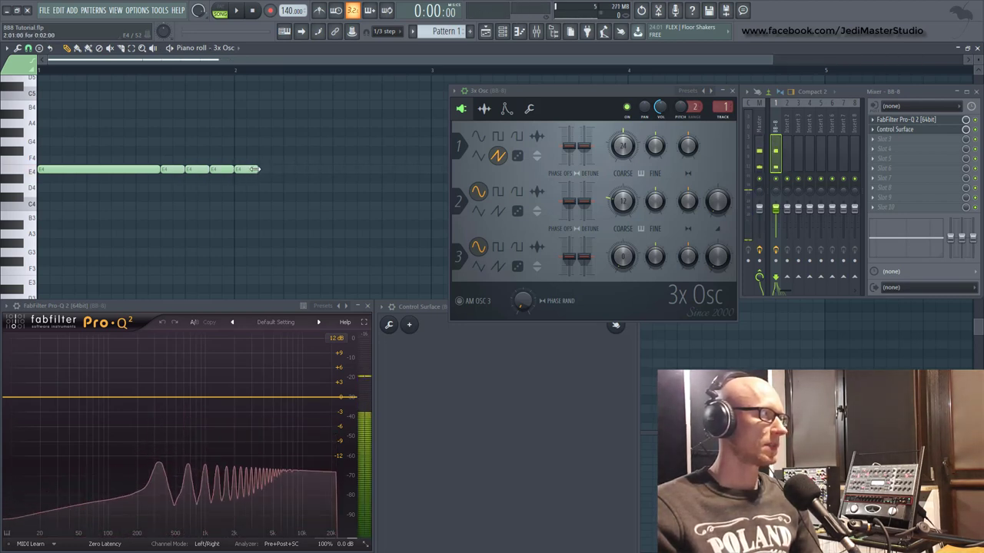
pyautogui.click(269, 169)
pyautogui.moveTo(281, 170); pyautogui.dragTo(422, 169)
pyautogui.click(338, 169)
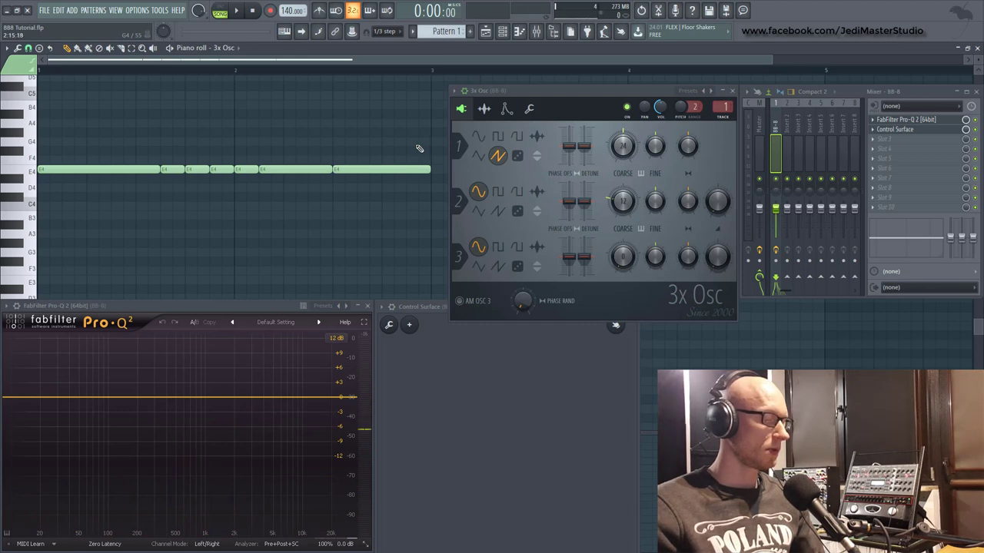
# - Select all the E4 notes and shorten them together, leaving a small gap after each one
pyautogui.moveTo(430, 154); pyautogui.dragTo(9, 210)
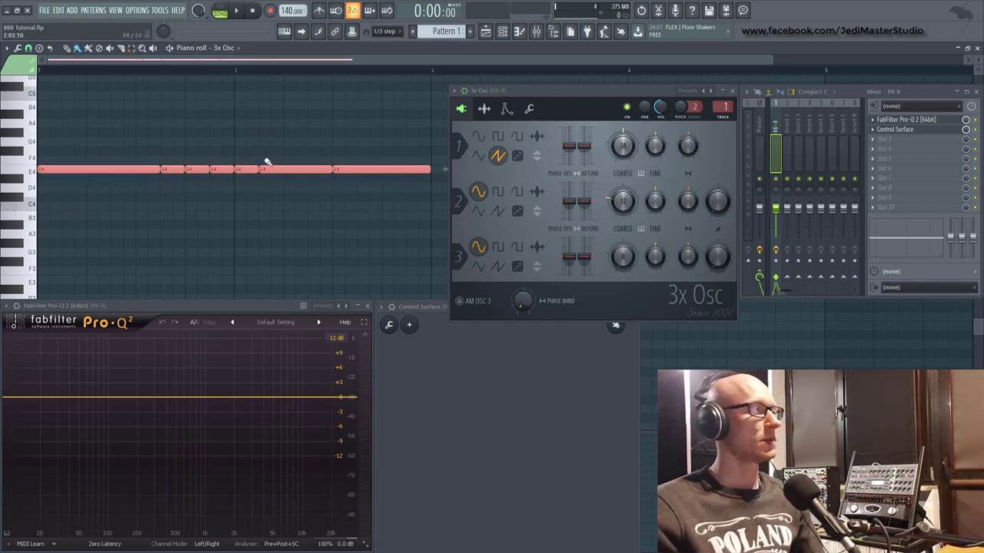
pyautogui.moveTo(258, 169); pyautogui.dragTo(253, 169)
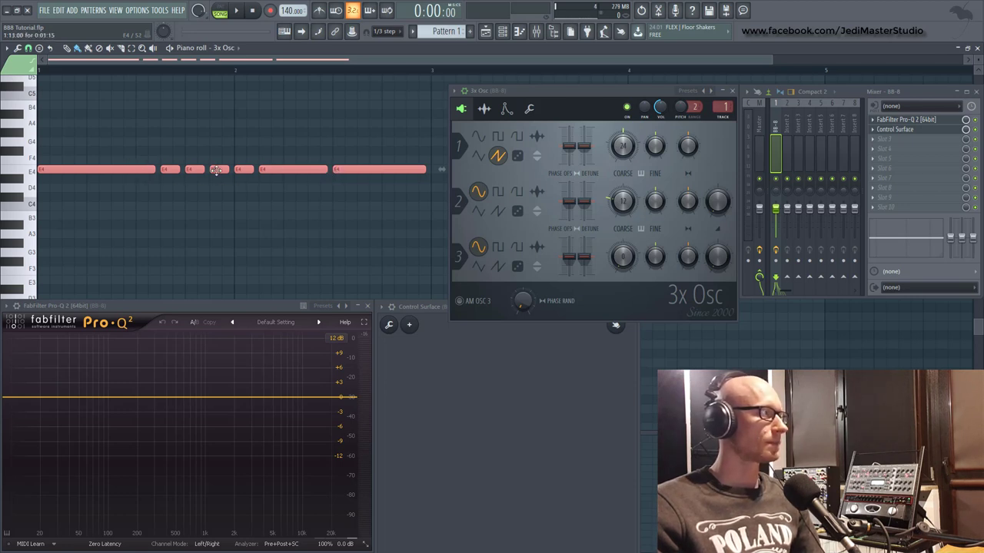
# - Place Pattern 1 on Track 1 at the start of the playlist
pyautogui.click(486, 33)
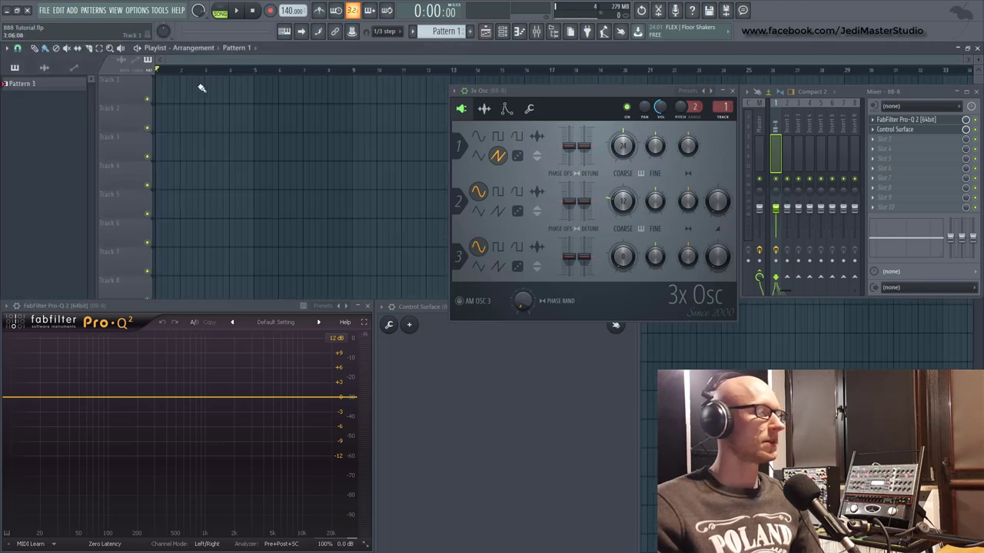
pyautogui.click(166, 92)
pyautogui.scroll(4, 164, 70)
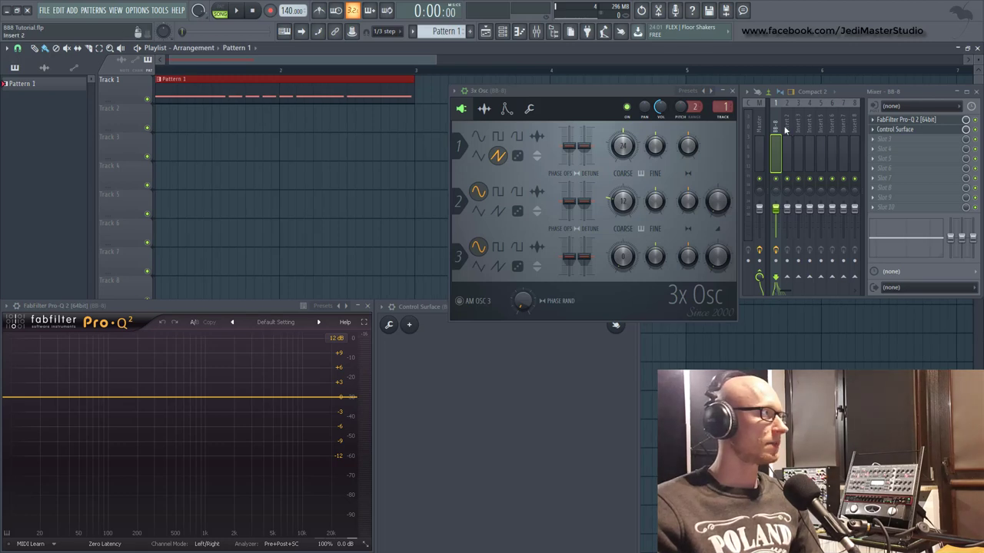
# - Play the arrangement once to hear the pattern and set the project tempo to 150
pyautogui.click(237, 11)
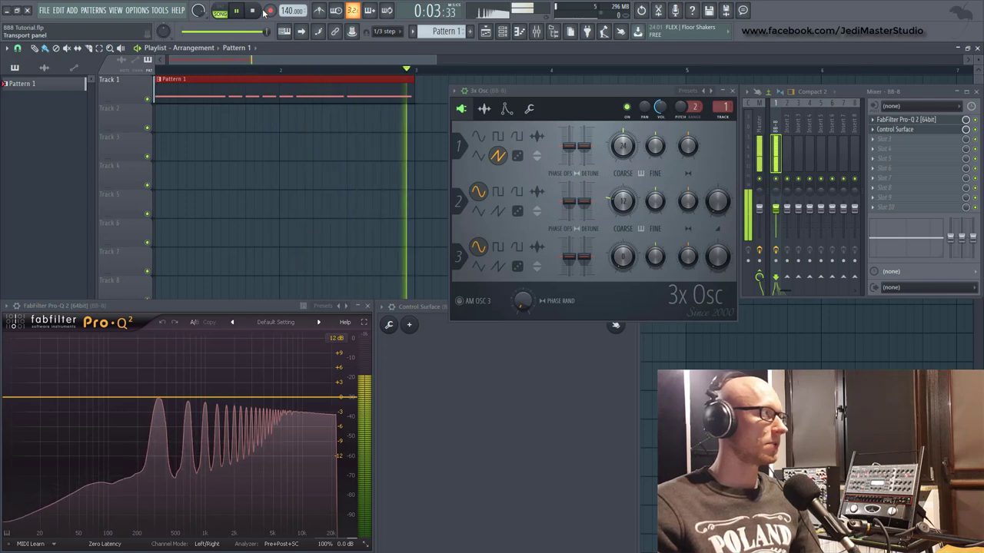
pyautogui.click(252, 10)
pyautogui.moveTo(292, 11); pyautogui.dragTo(292, 2)
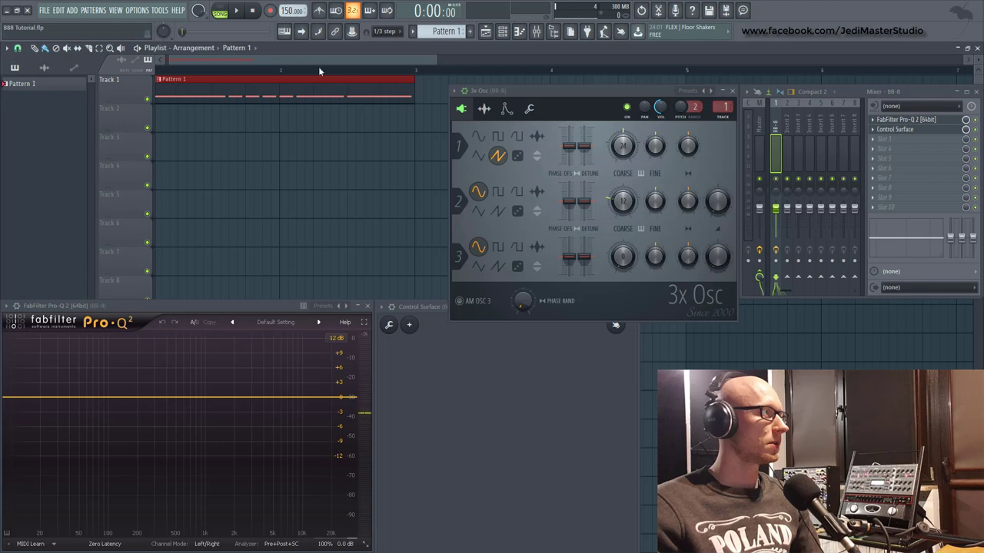
pyautogui.scroll(1, 274, 65)
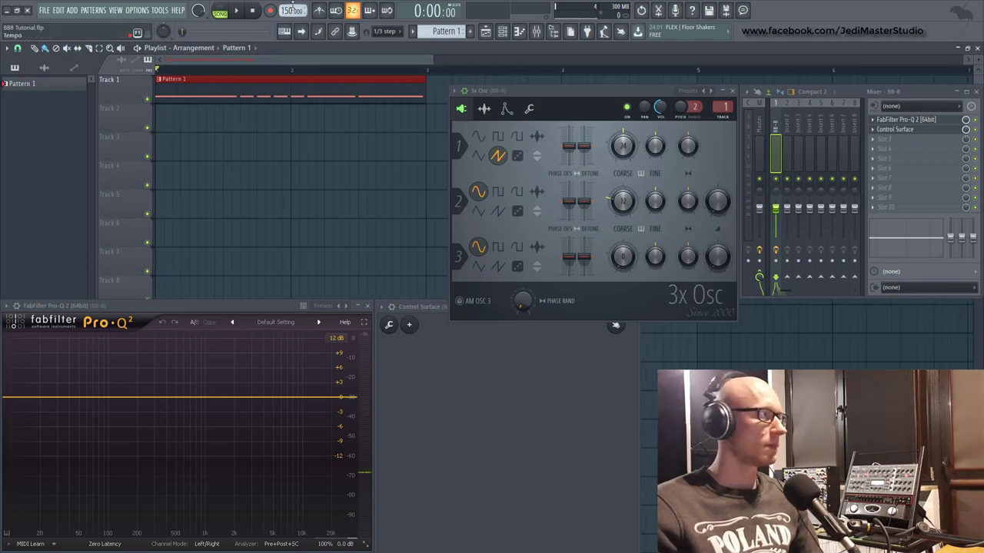
# - Add an EQ band at about 401.8 Hz in Pro-Q 2 with a Band Pass shape and a 96 dB/oct slope
pyautogui.click(904, 121)
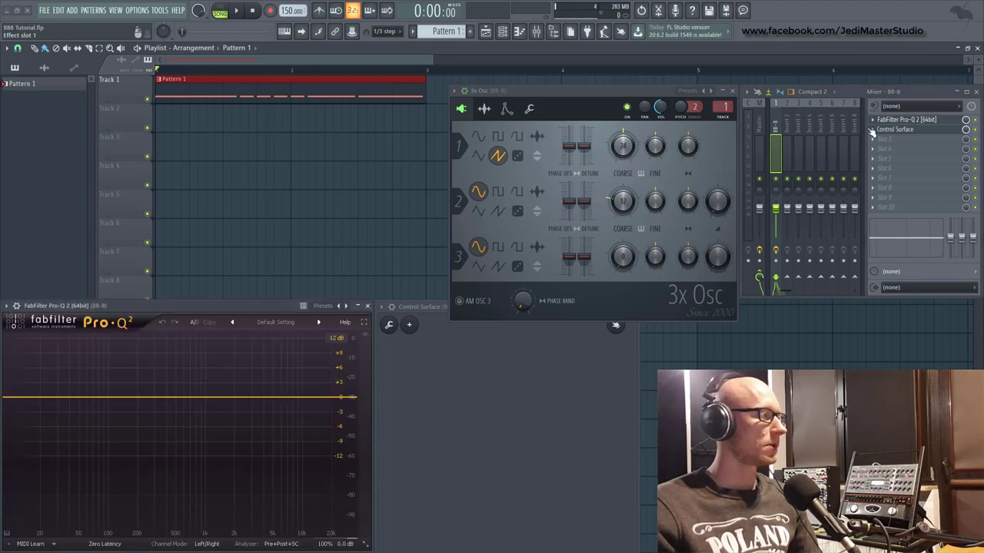
pyautogui.click(166, 396)
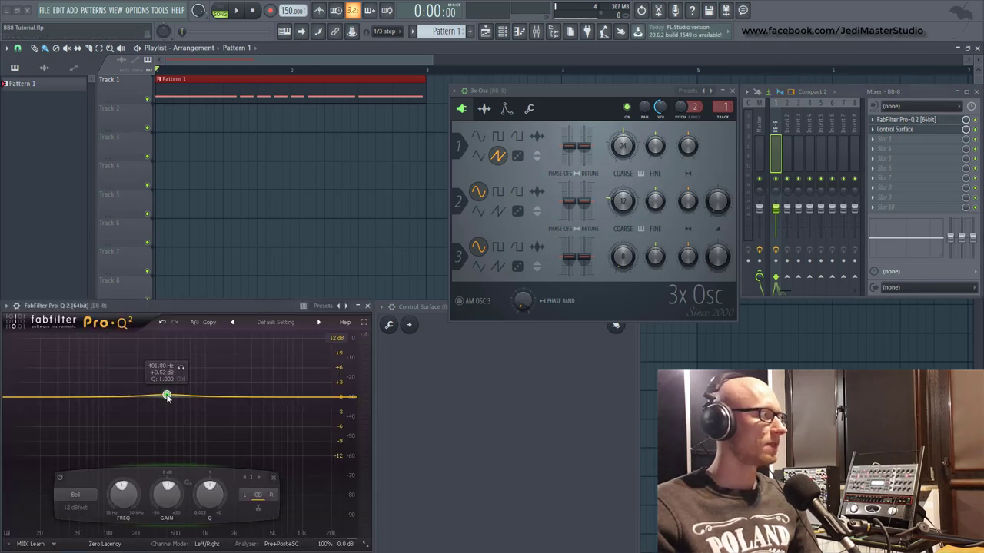
pyautogui.click(77, 500)
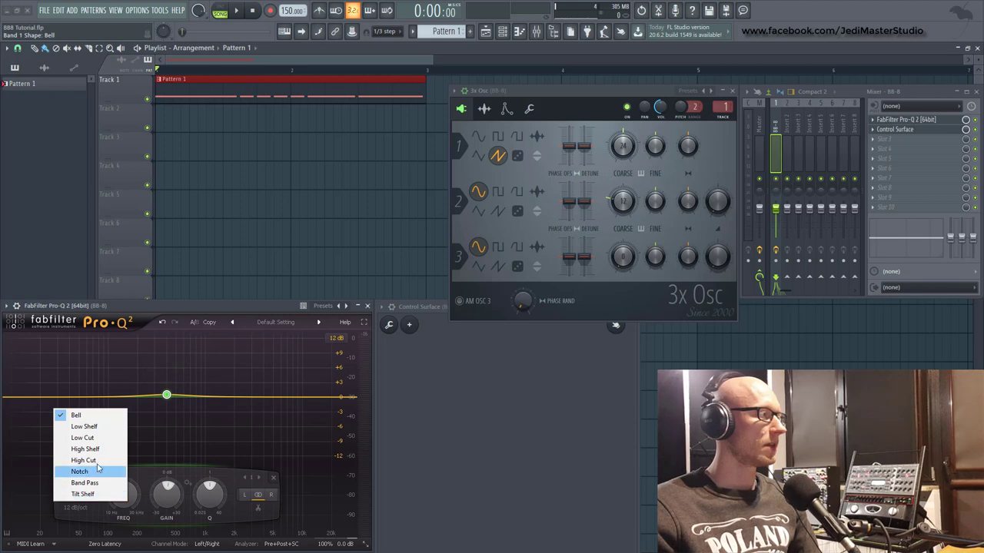
pyautogui.click(86, 482)
pyautogui.click(80, 509)
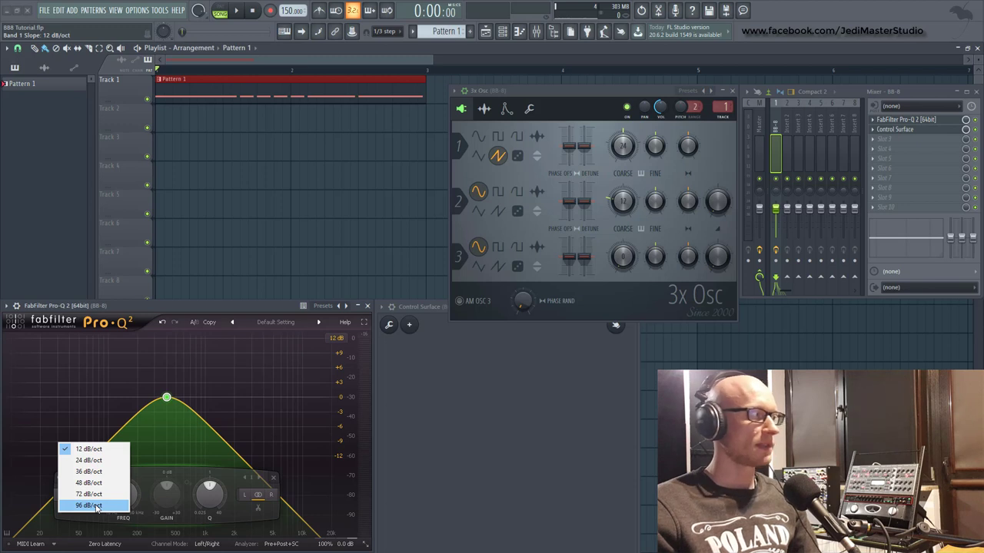
pyautogui.click(89, 506)
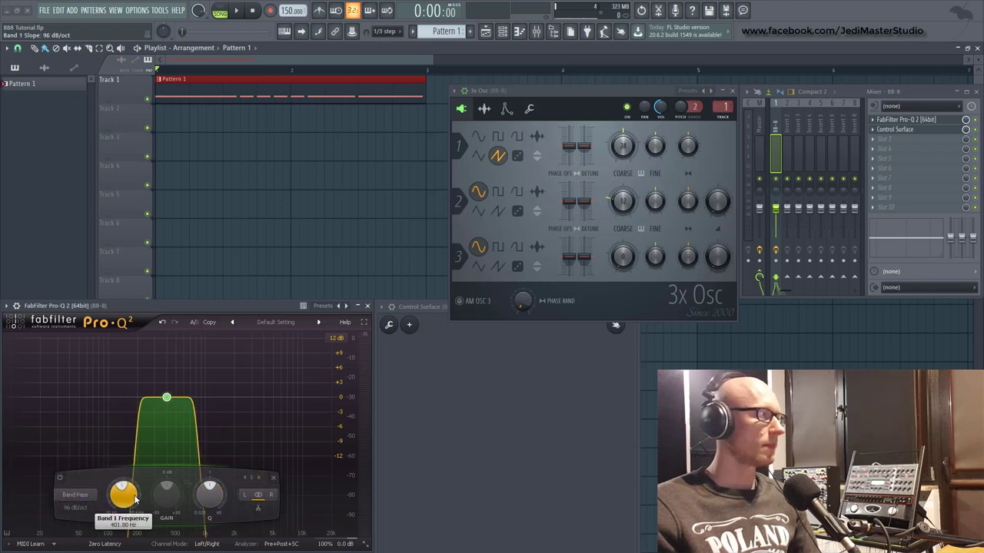
# - Play the song while sweeping the band-pass frequency up and down to hear the filter's effect
pyautogui.press('space')
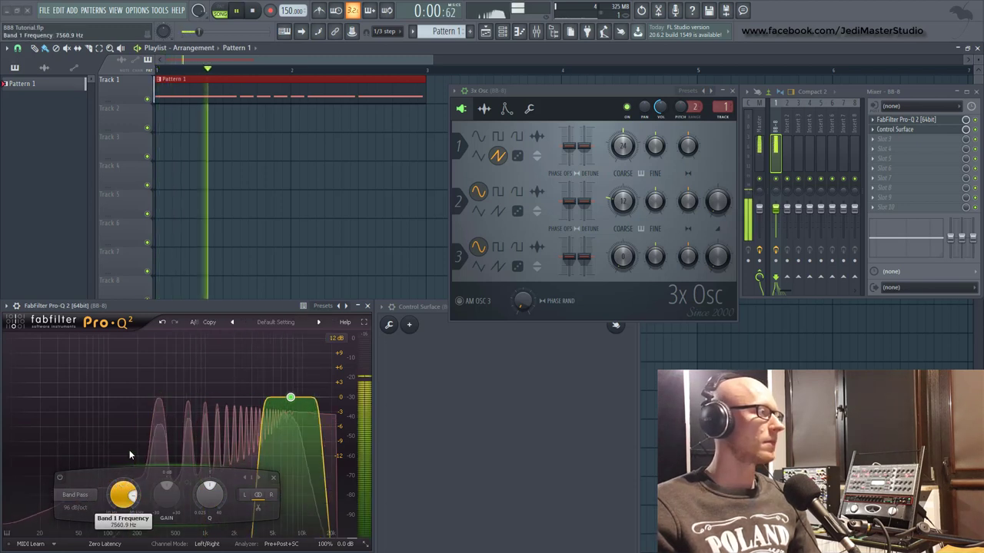
pyautogui.moveTo(128, 495)
pyautogui.mouseDown()
pyautogui.moveTo(136, 465)
pyautogui.moveTo(123, 499)
pyautogui.moveTo(112, 482)
pyautogui.moveTo(135, 501)
pyautogui.mouseUp()
pyautogui.press('space')
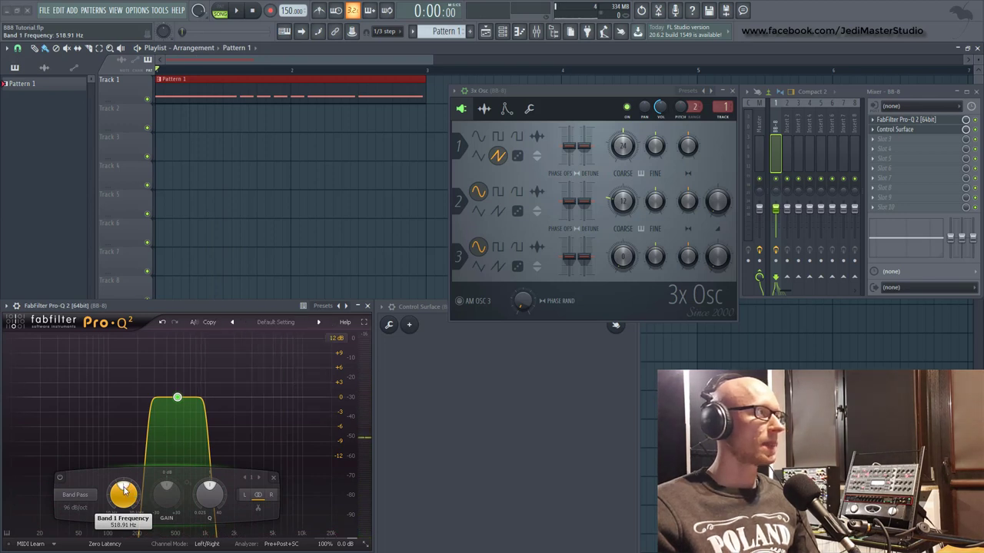
pyautogui.moveTo(123, 485); pyautogui.dragTo(123, 490)
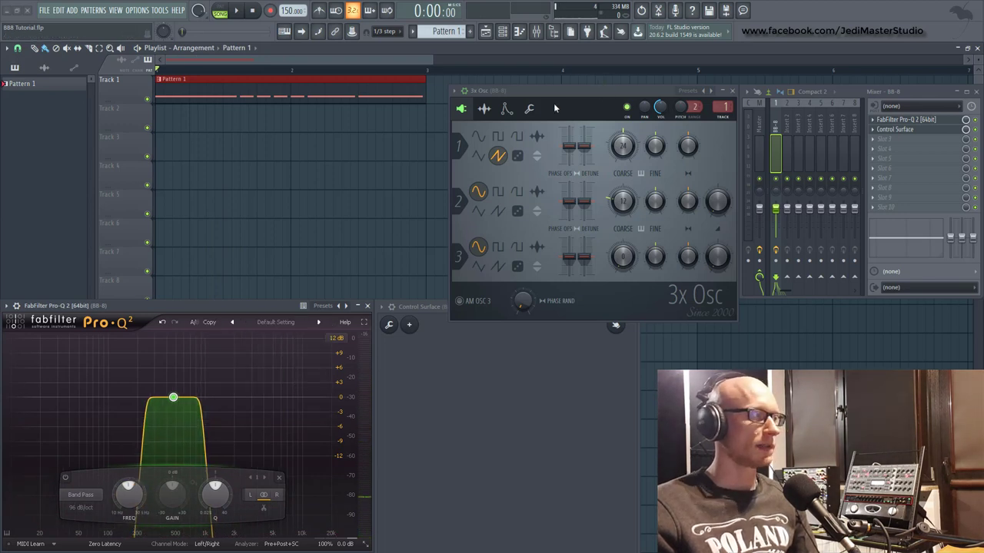
# - Collapse the 3x Osc detailed settings, add a Default knob to the Control Surface and enlarge it to fill the left half
pyautogui.click(464, 90)
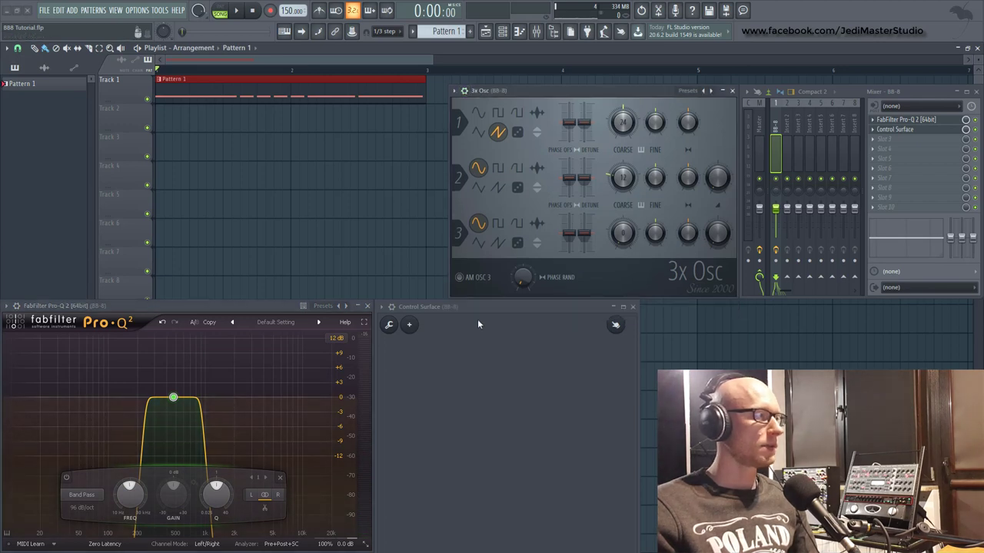
pyautogui.click(411, 327)
pyautogui.moveTo(441, 425)
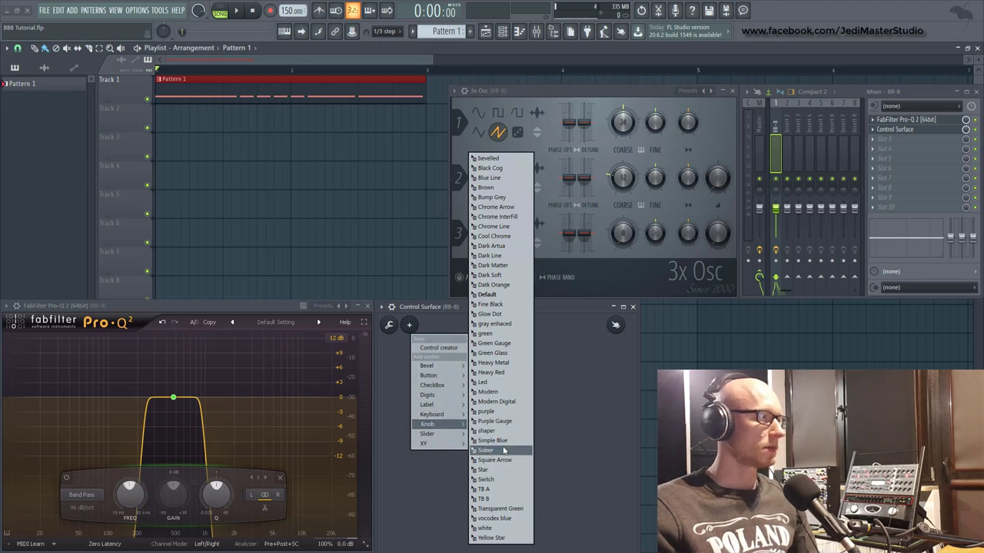
pyautogui.click(501, 295)
pyautogui.moveTo(520, 445); pyautogui.dragTo(494, 486)
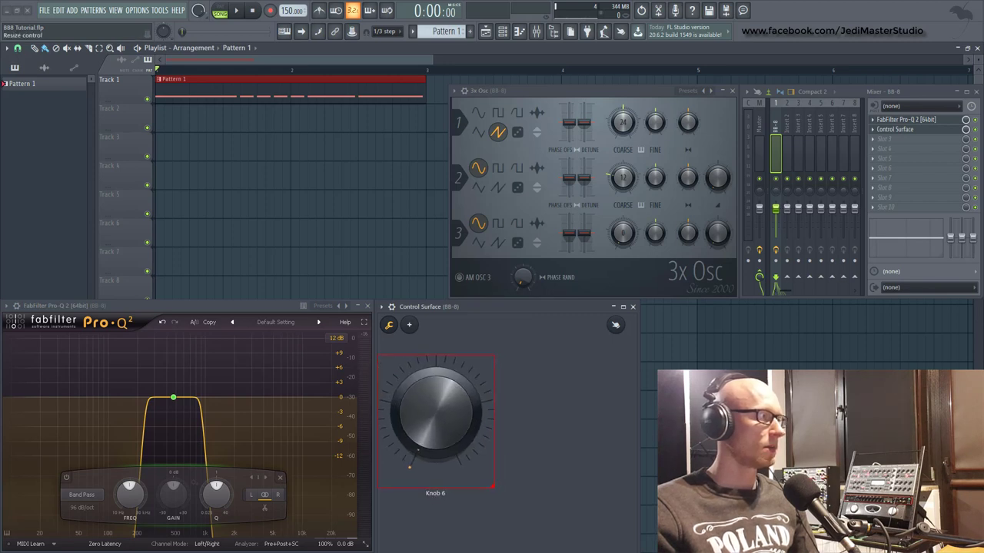
# - Add a second Default knob, enlarge it to match beside the first, and leave the Control Surface's edit mode
pyautogui.click(409, 324)
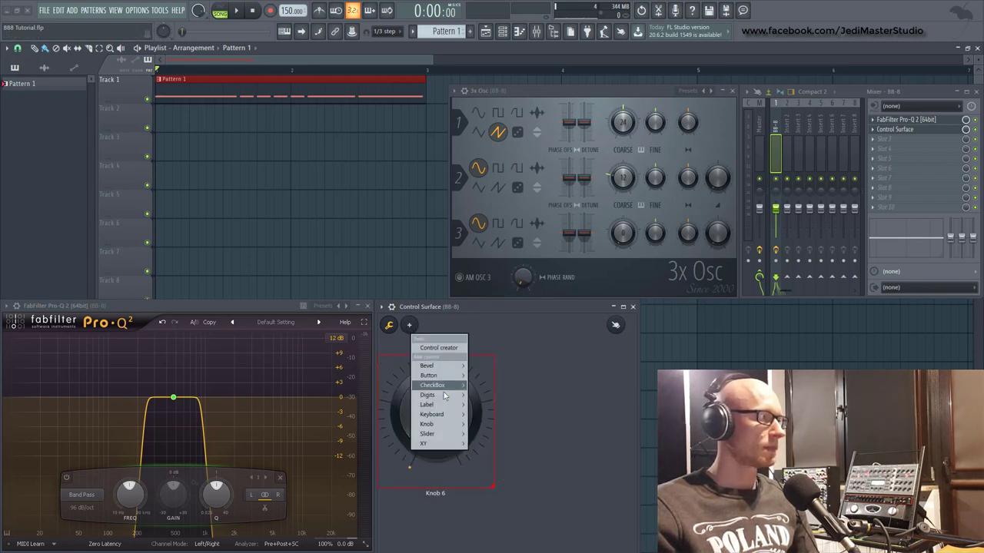
pyautogui.click(492, 296)
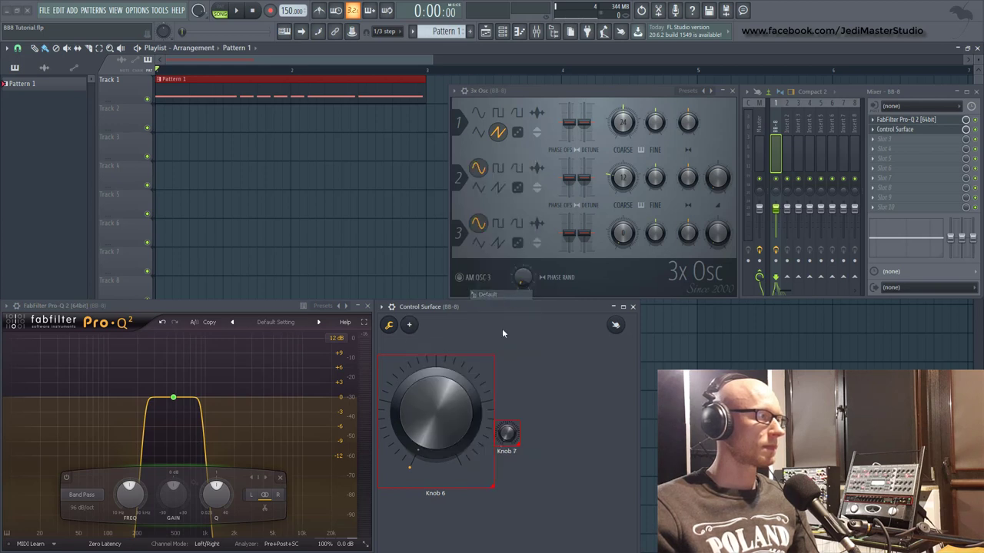
pyautogui.moveTo(536, 460); pyautogui.dragTo(635, 486)
pyautogui.moveTo(569, 423); pyautogui.dragTo(563, 419)
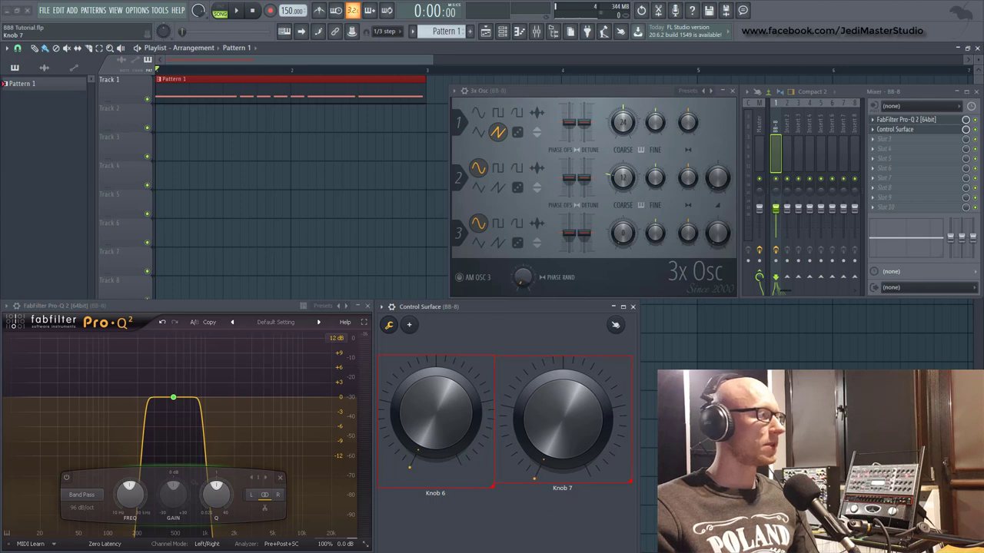
pyautogui.click(616, 326)
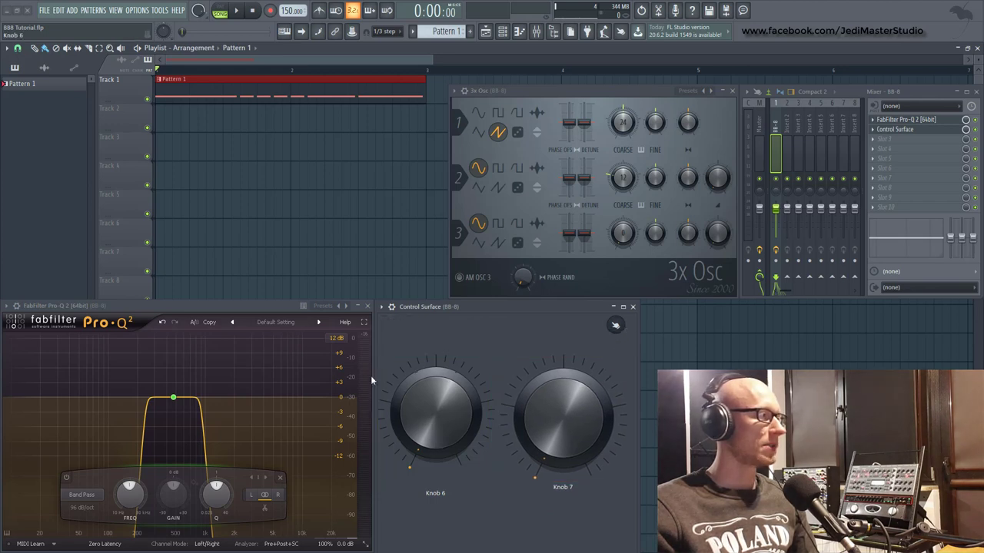
# - Sweep the band-pass filter's frequency up and down in Pro-Q 2 and leave it at about 549 Hz
pyautogui.scroll(5, 127, 498)
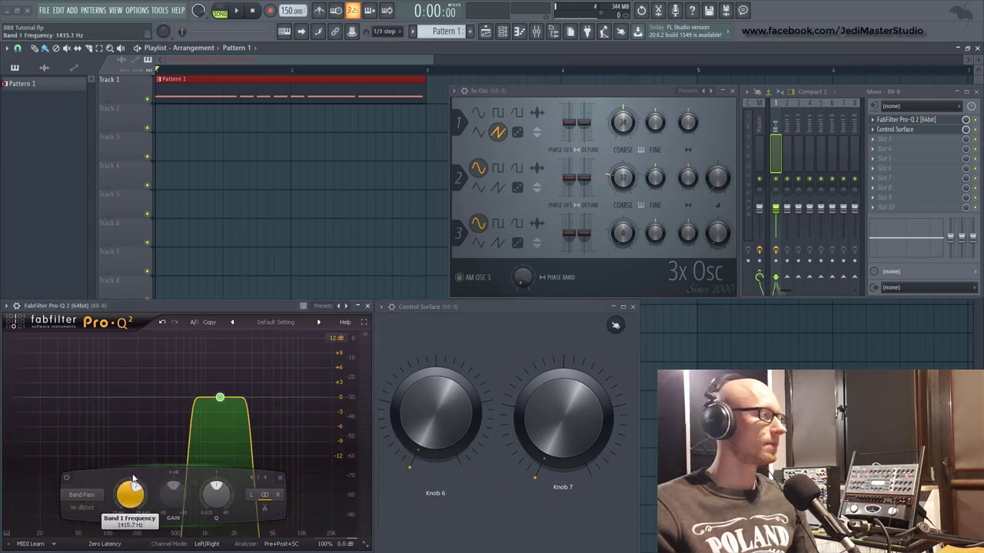
pyautogui.scroll(-8, 127, 498)
pyautogui.scroll(2, 127, 495)
pyautogui.scroll(-3, 127, 495)
pyautogui.scroll(7, 129, 494)
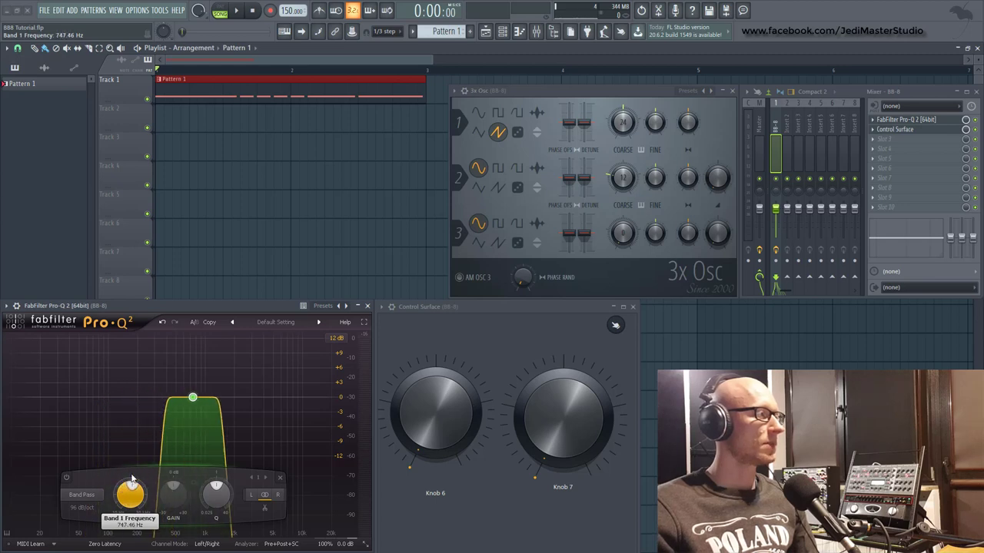
pyautogui.scroll(-4, 130, 490)
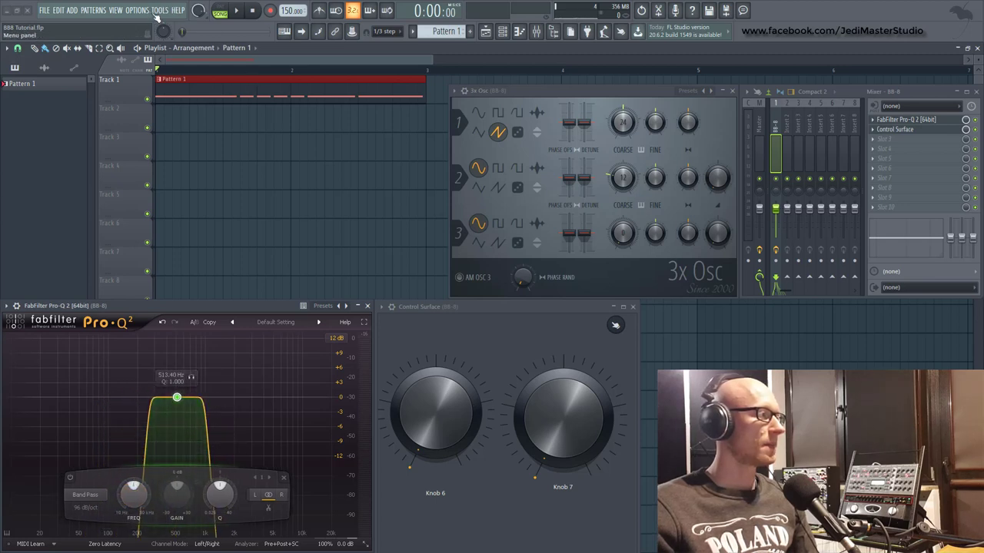
pyautogui.moveTo(135, 496); pyautogui.dragTo(136, 500)
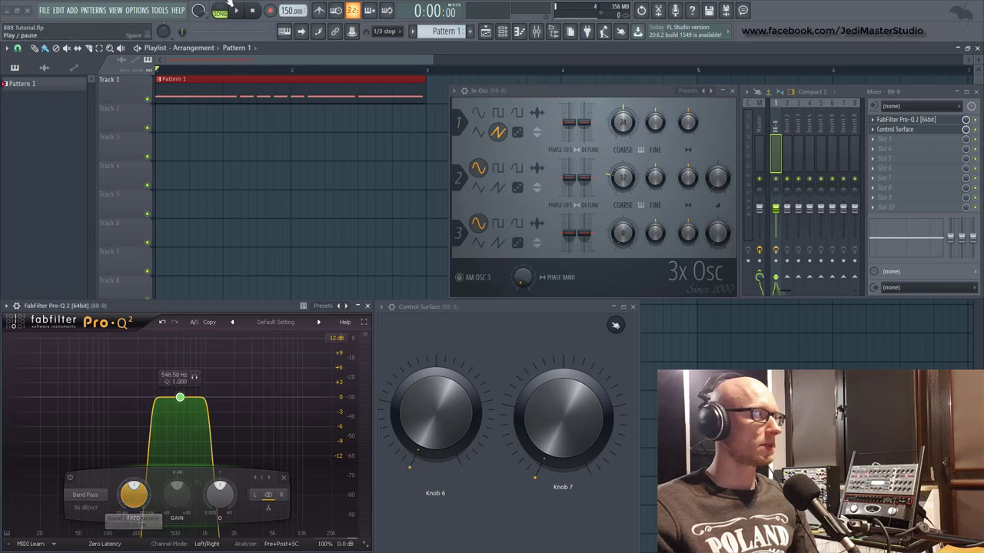
# - Link the last tweaked Pro-Q 2 Band 1 Frequency to the internal controller Surface - Knob 6 and turn that knob to test it
pyautogui.click(161, 11)
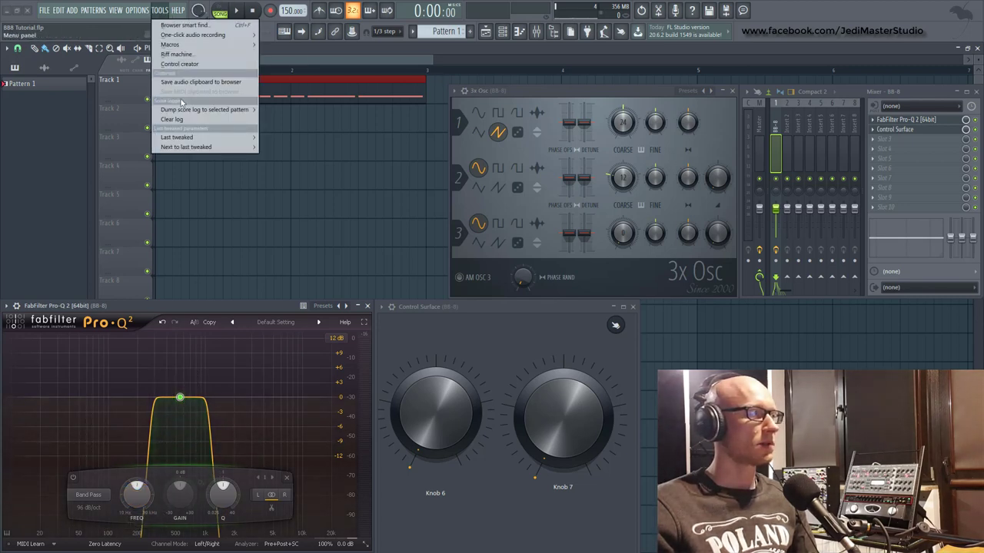
pyautogui.moveTo(190, 140)
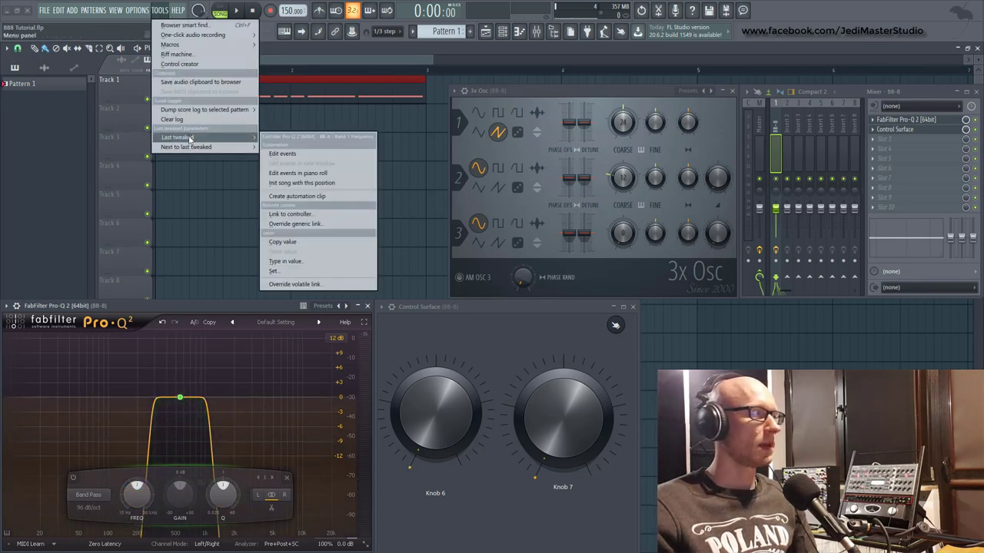
pyautogui.click(297, 214)
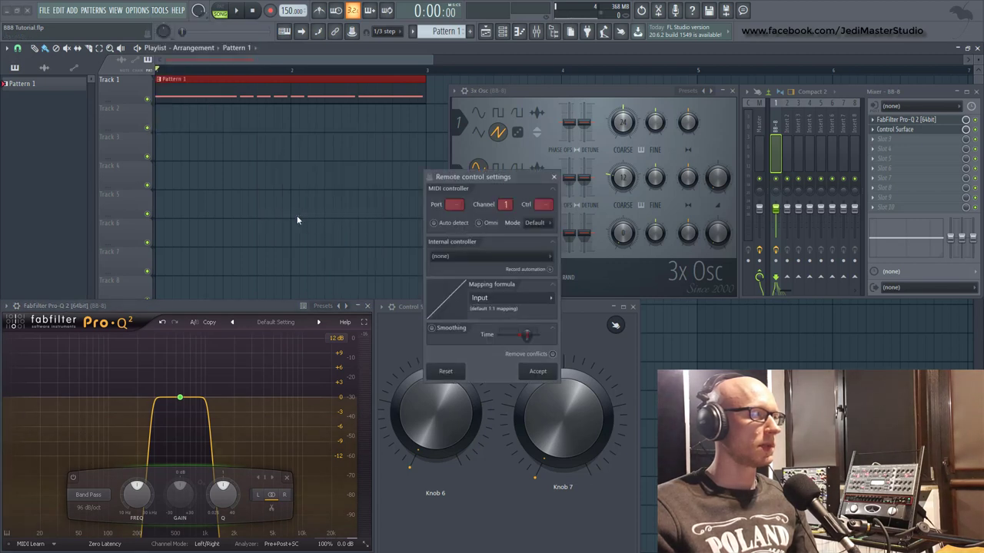
pyautogui.click(476, 259)
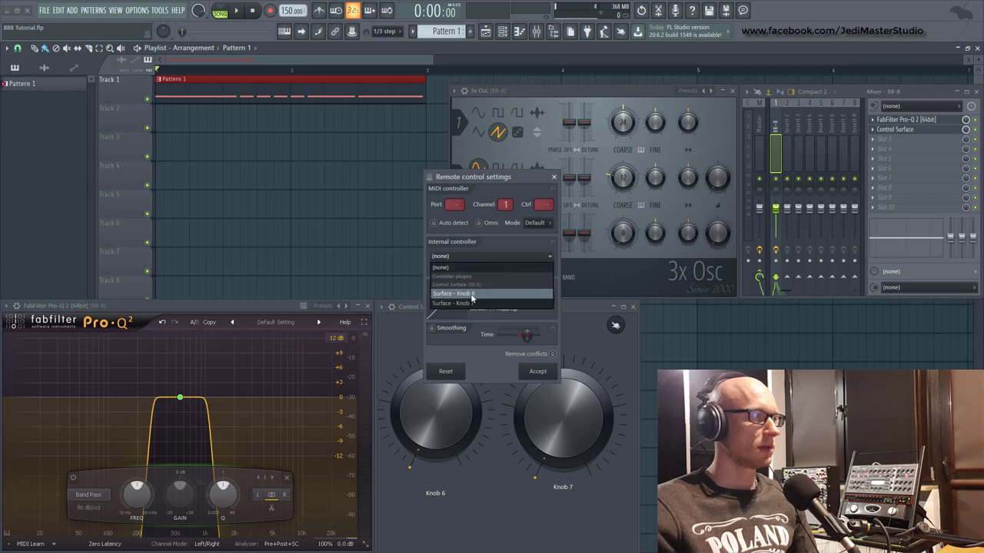
pyautogui.click(471, 294)
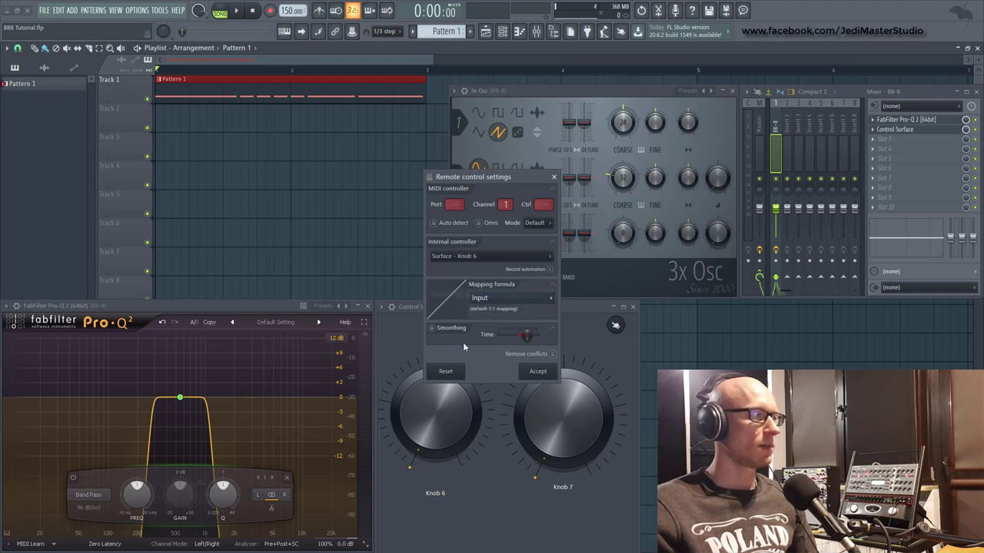
pyautogui.click(537, 372)
pyautogui.moveTo(431, 409); pyautogui.dragTo(452, 411)
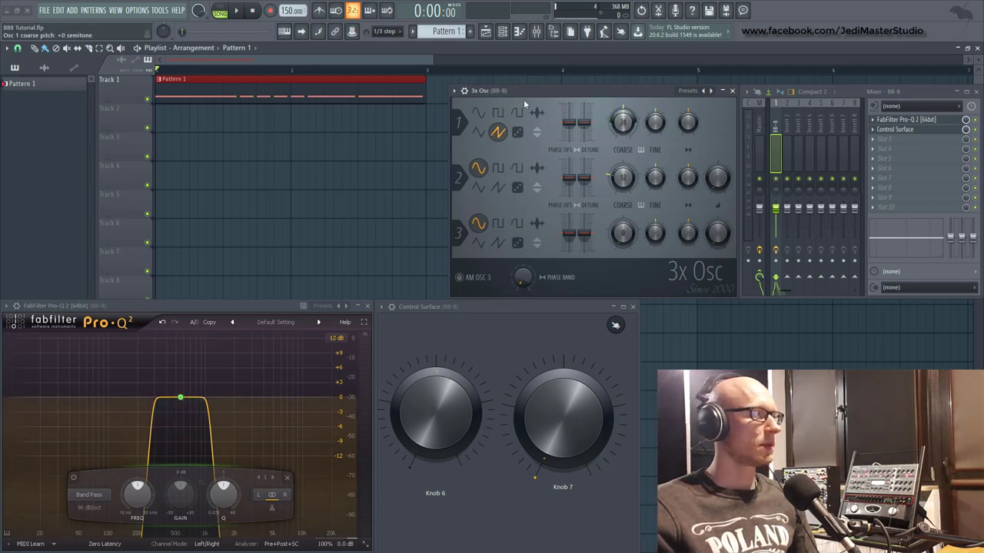
# - Link the last tweaked 3x Osc oscillator 1 coarse pitch to the internal controller Surface - Knob 6
pyautogui.click(159, 10)
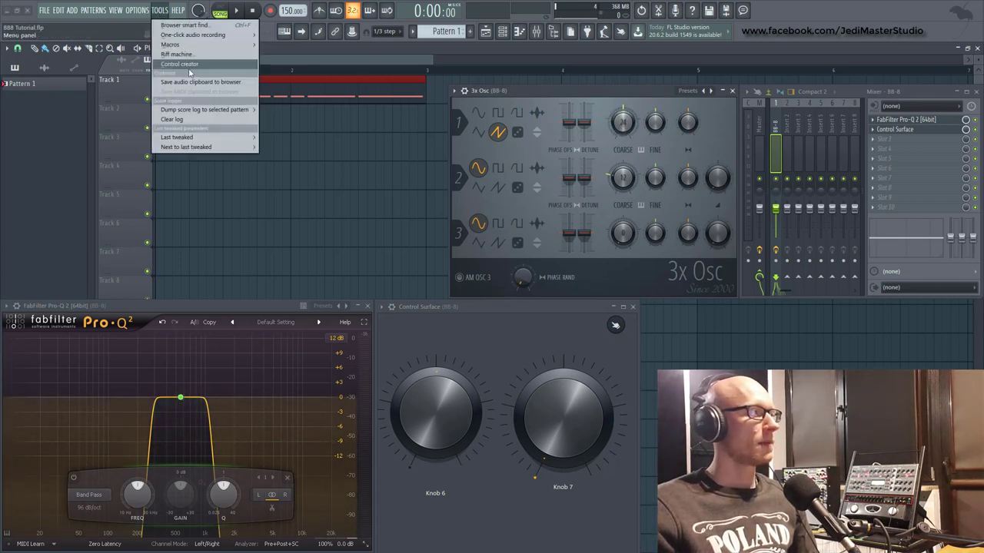
pyautogui.moveTo(204, 141)
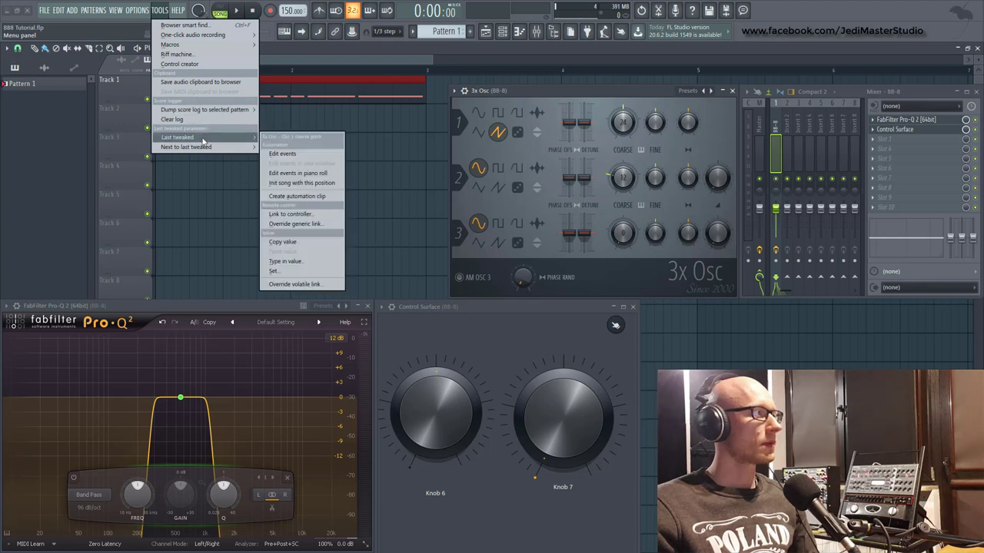
pyautogui.click(292, 214)
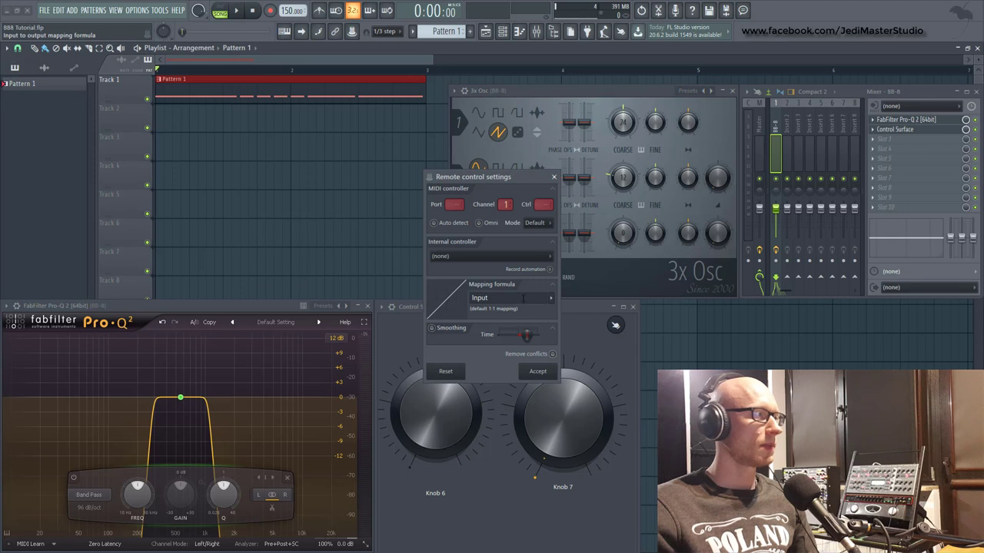
pyautogui.click(498, 258)
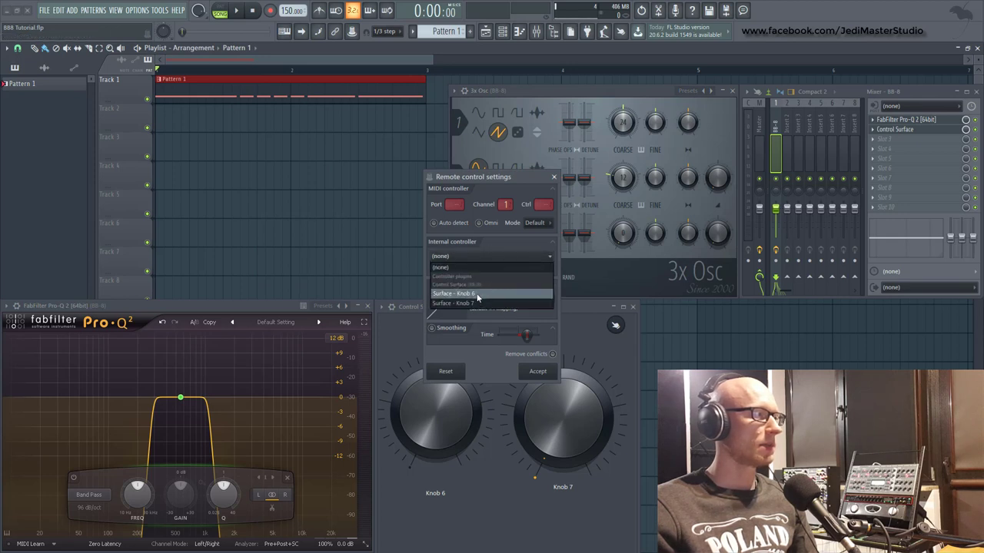
pyautogui.click(477, 294)
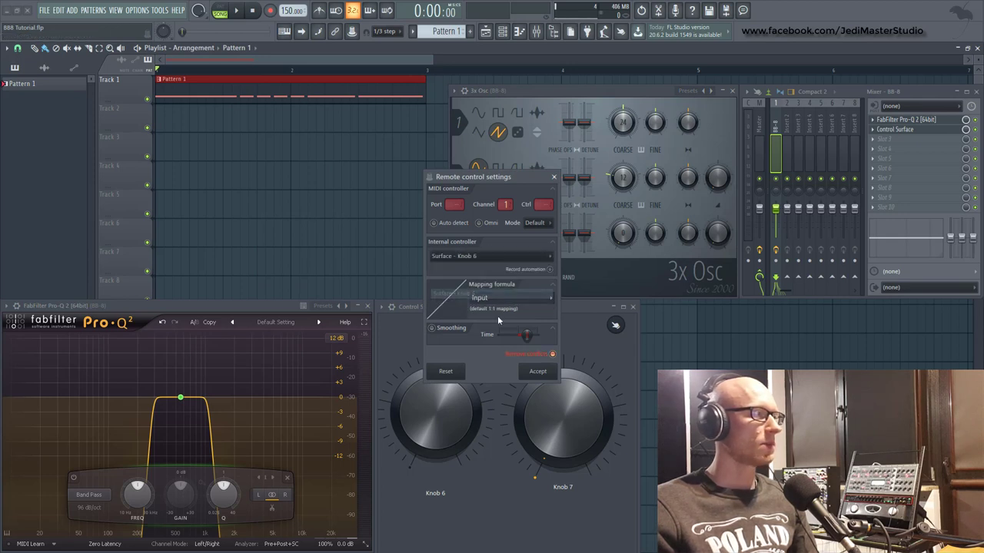
pyautogui.click(535, 372)
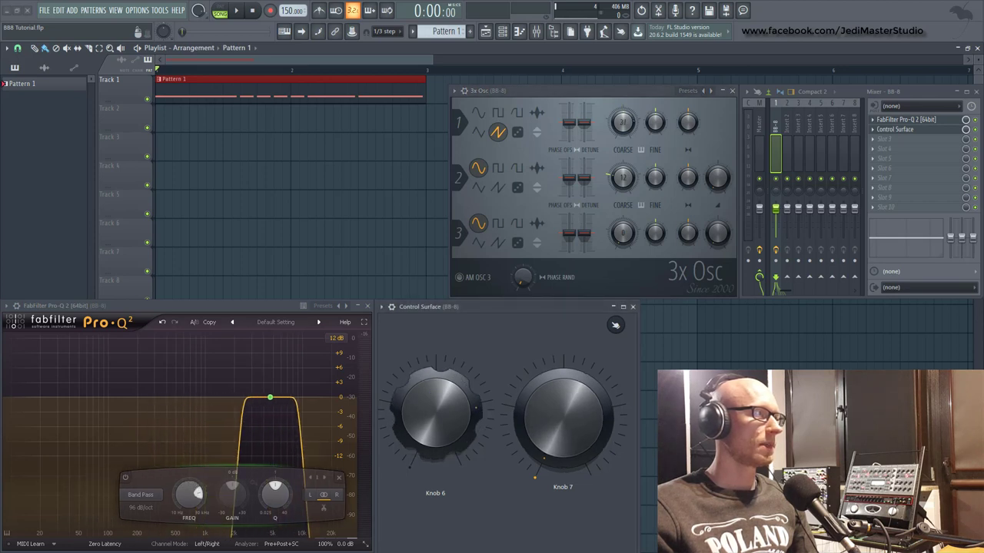
# - Turn Knob 6 through its range and play the song to check its control of filter frequency and oscillator pitch
pyautogui.moveTo(435, 414)
pyautogui.mouseDown()
pyautogui.moveTo(435, 447)
pyautogui.moveTo(435, 418)
pyautogui.moveTo(435, 441)
pyautogui.moveTo(435, 432)
pyautogui.mouseUp()
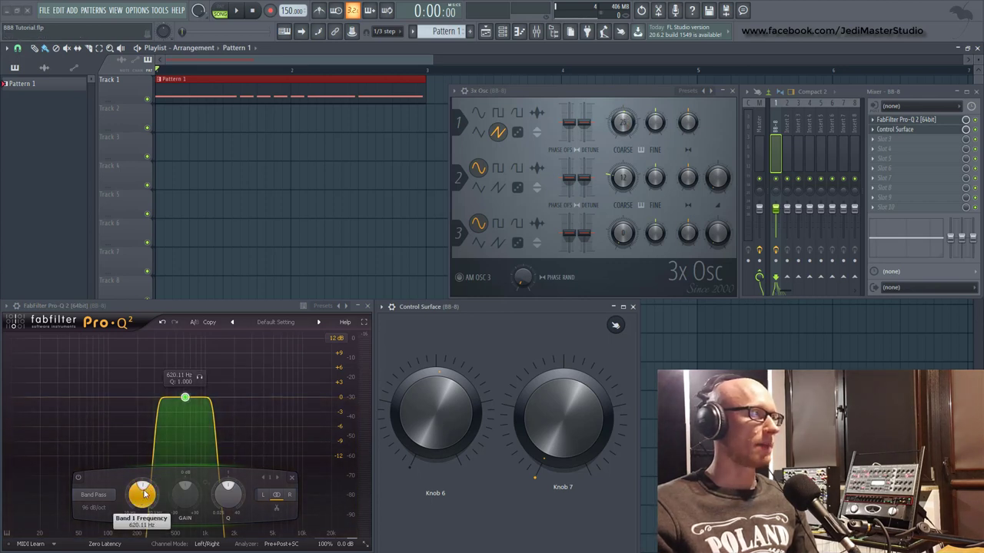
pyautogui.moveTo(439, 415)
pyautogui.mouseDown()
pyautogui.moveTo(439, 454)
pyautogui.moveTo(439, 414)
pyautogui.moveTo(439, 437)
pyautogui.moveTo(430, 412)
pyautogui.mouseUp()
pyautogui.press('space')
pyautogui.press('space')
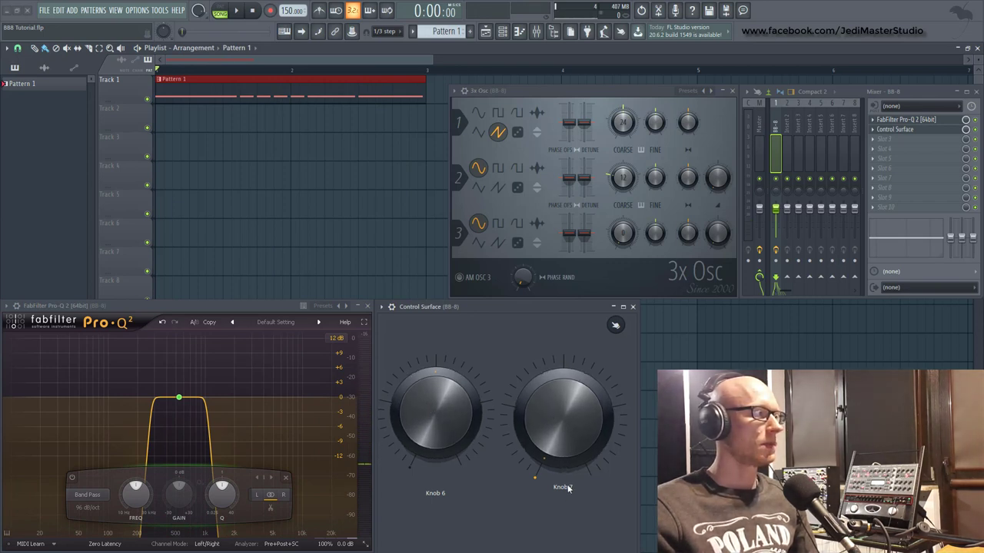
# - Link Pro-Q 2's Band 1 Q to the internal controller Surface - Knob 7 and turn Knob 7 to about its middle position
pyautogui.moveTo(221, 492); pyautogui.dragTo(293, 413)
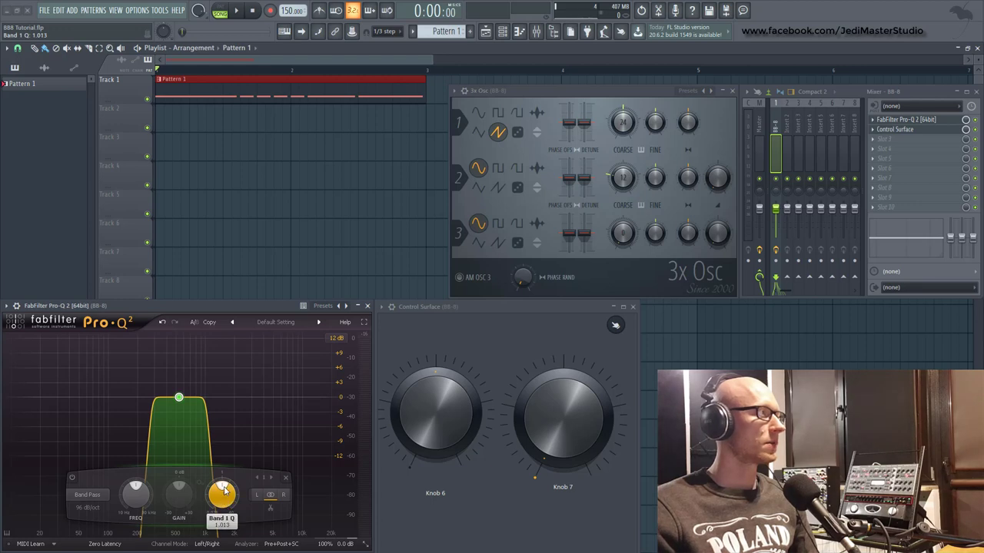
pyautogui.moveTo(218, 499)
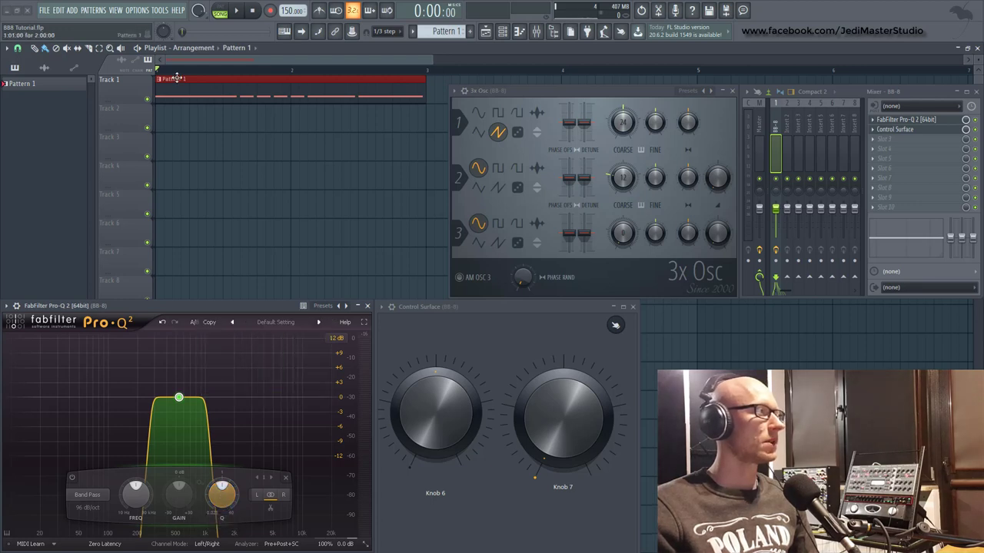
pyautogui.click(160, 10)
pyautogui.moveTo(188, 137)
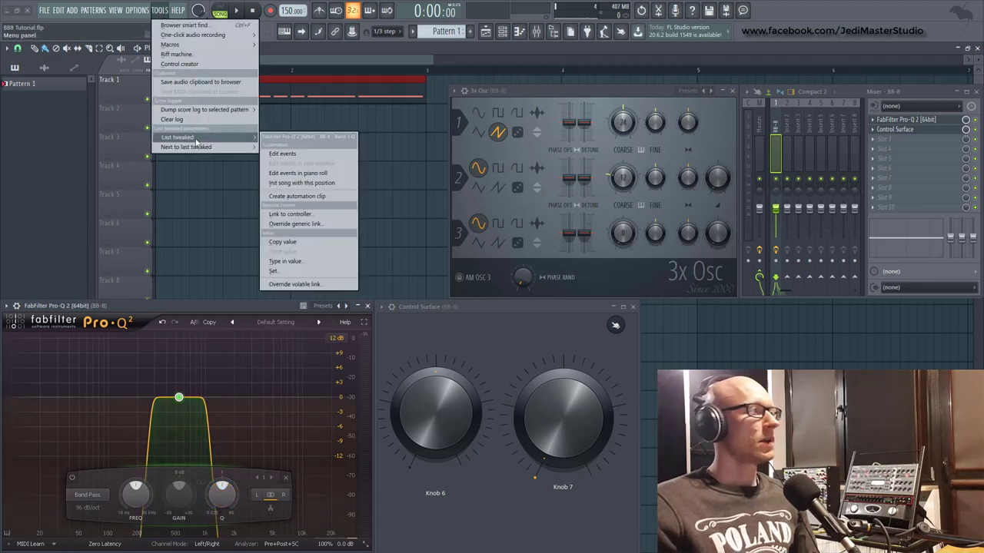
pyautogui.click(301, 214)
pyautogui.click(522, 259)
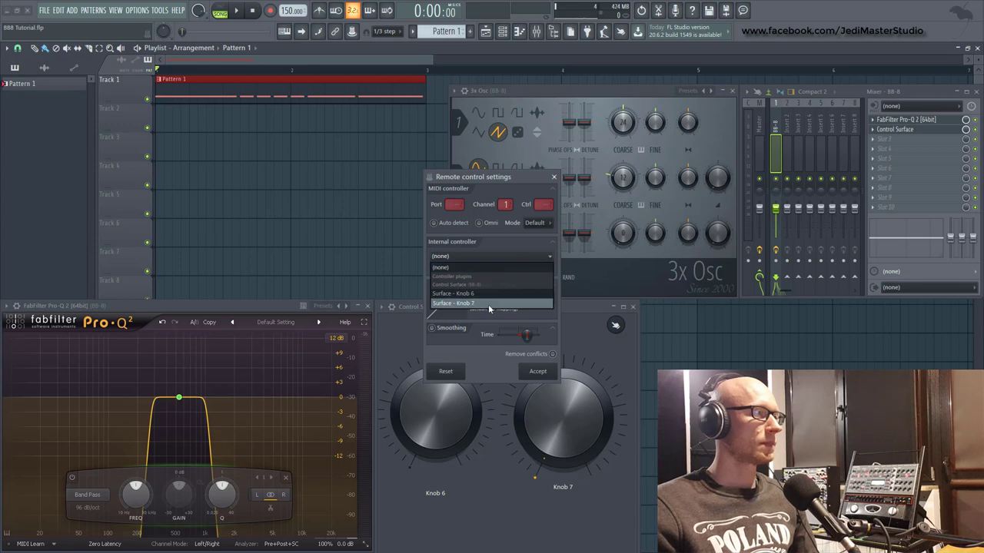
pyautogui.click(468, 305)
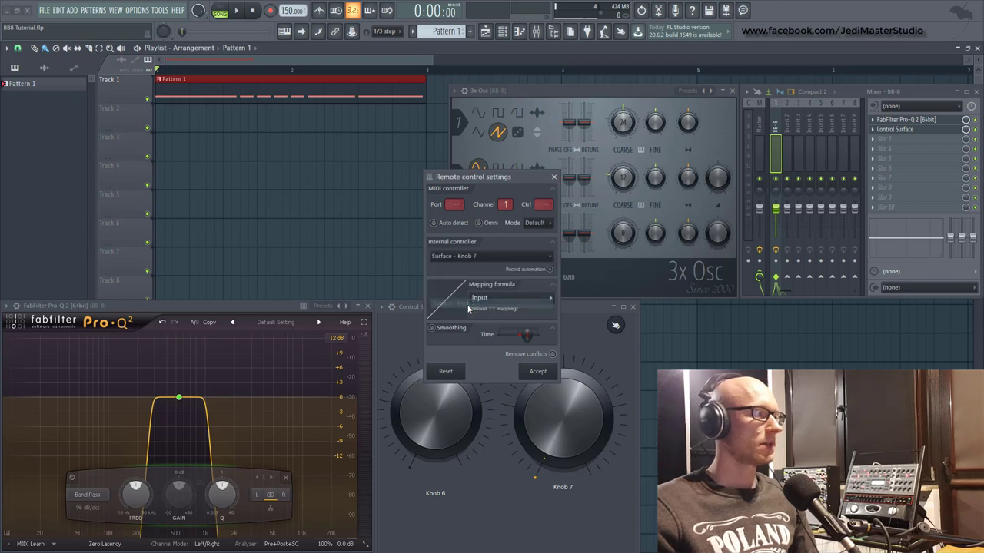
pyautogui.click(537, 371)
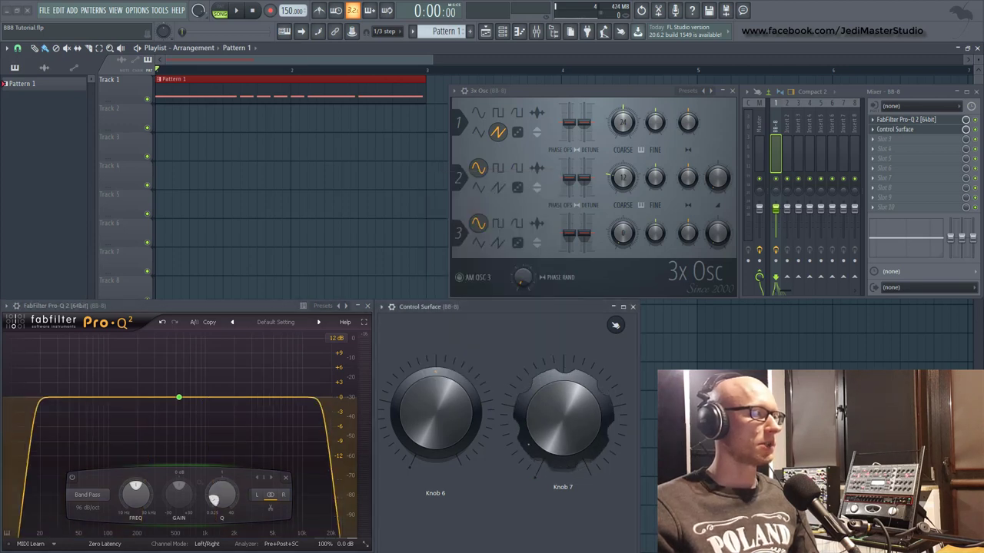
pyautogui.moveTo(564, 415)
pyautogui.mouseDown()
pyautogui.moveTo(563, 446)
pyautogui.moveTo(563, 406)
pyautogui.mouseUp()
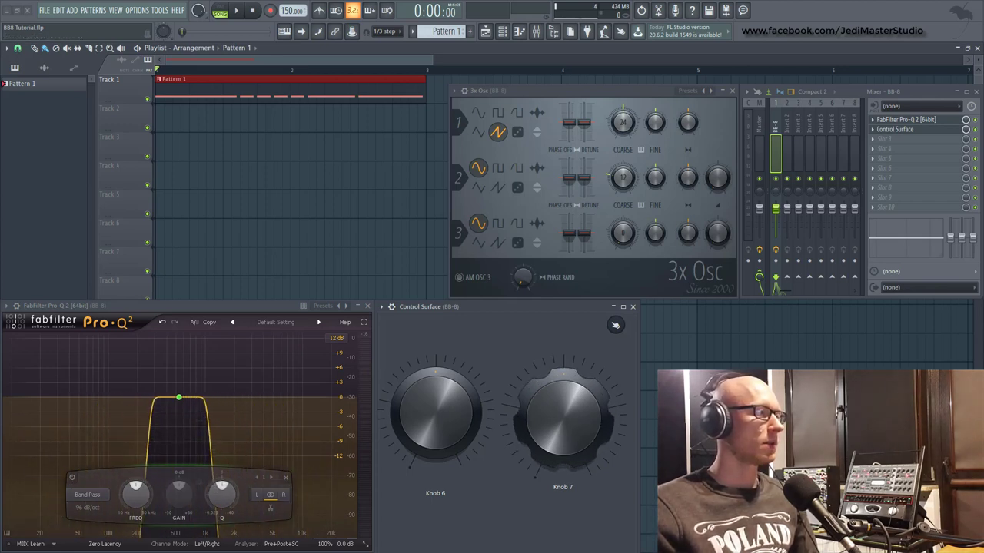
# - Create an automation clip for Knob 6 in the playlist and make the tracks taller for editing
pyautogui.rightClick(427, 394)
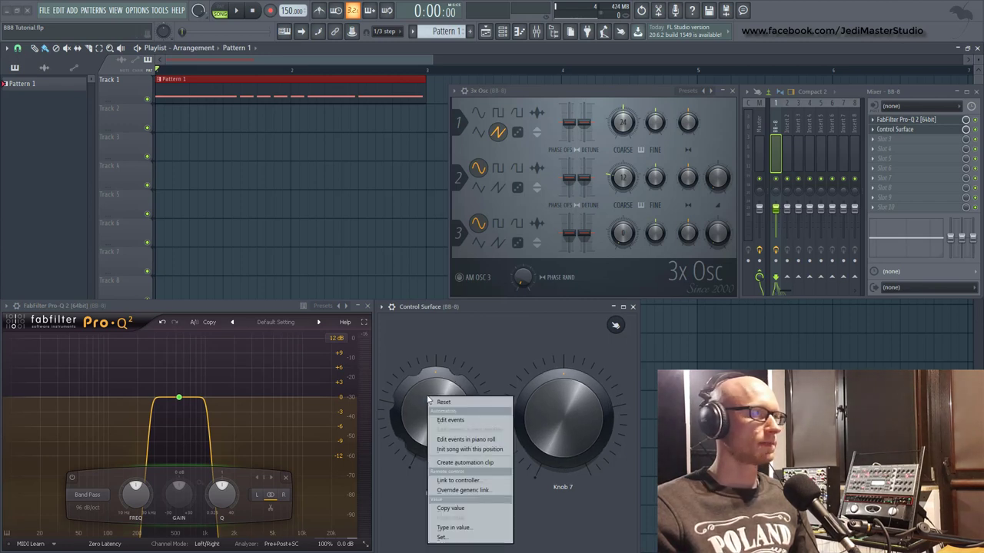
pyautogui.click(461, 463)
pyautogui.scroll(3, 977, 54)
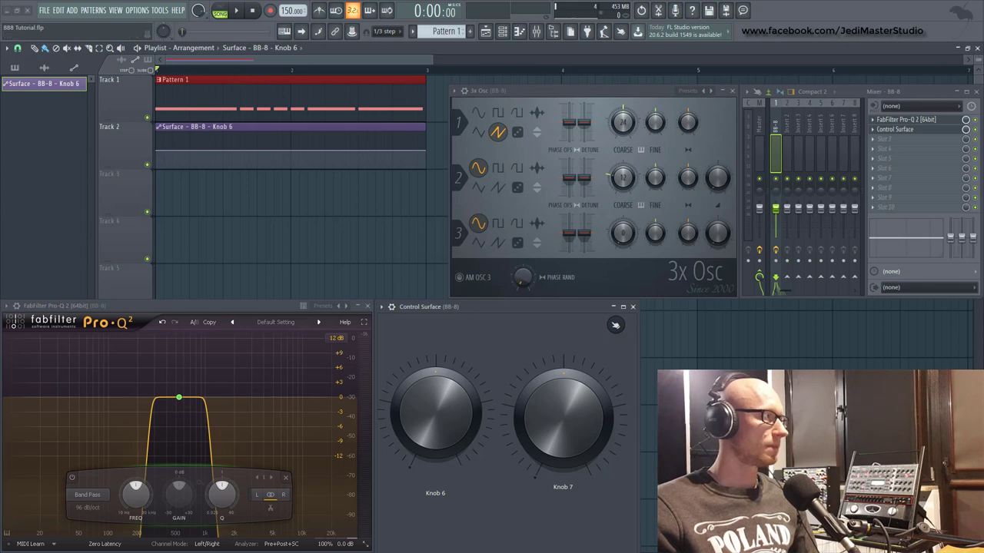
pyautogui.scroll(4, 230, 96)
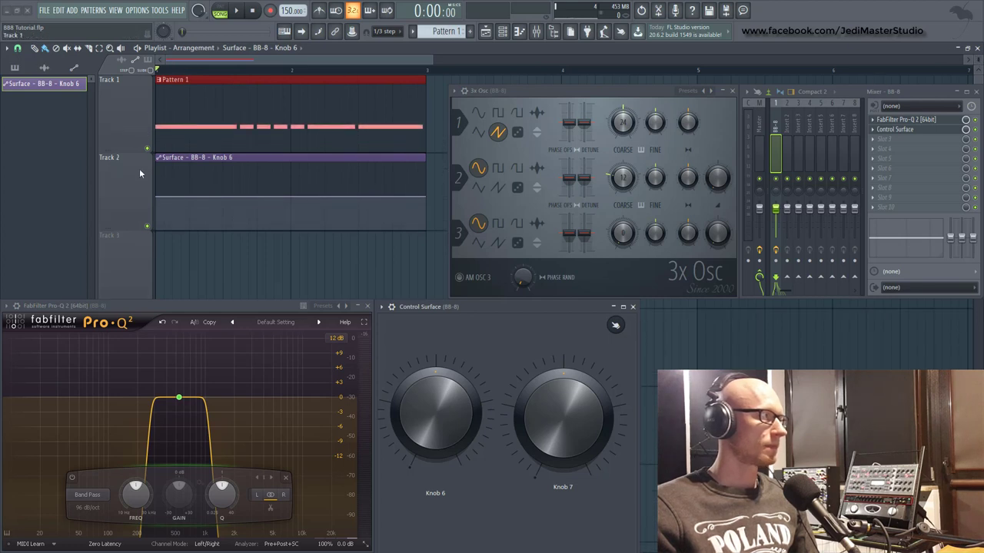
# - Shape the Knob 6 automation with its start at 29%, an early peak and a 64% point at 1:11:00, and play it back
pyautogui.moveTo(159, 197); pyautogui.dragTo(157, 210)
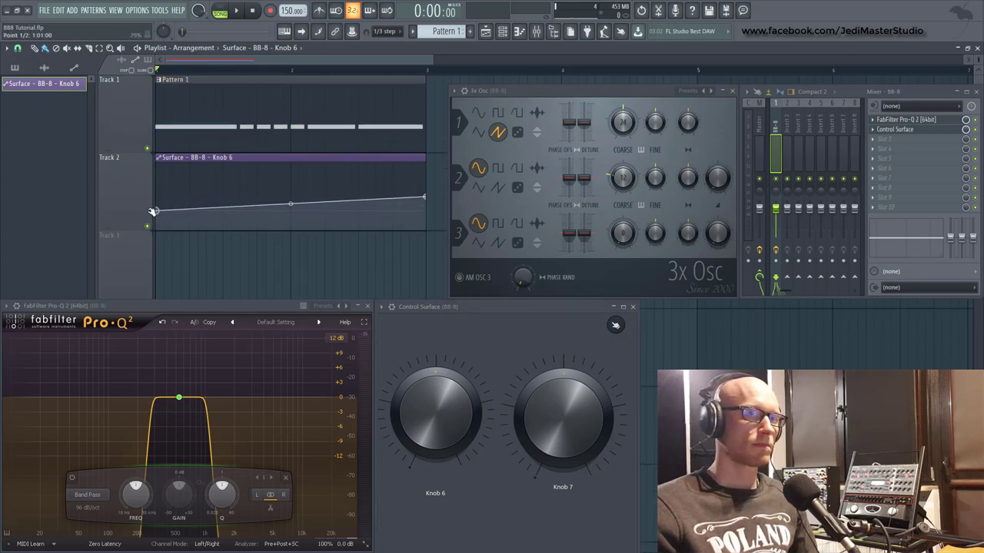
pyautogui.rightClick(219, 162)
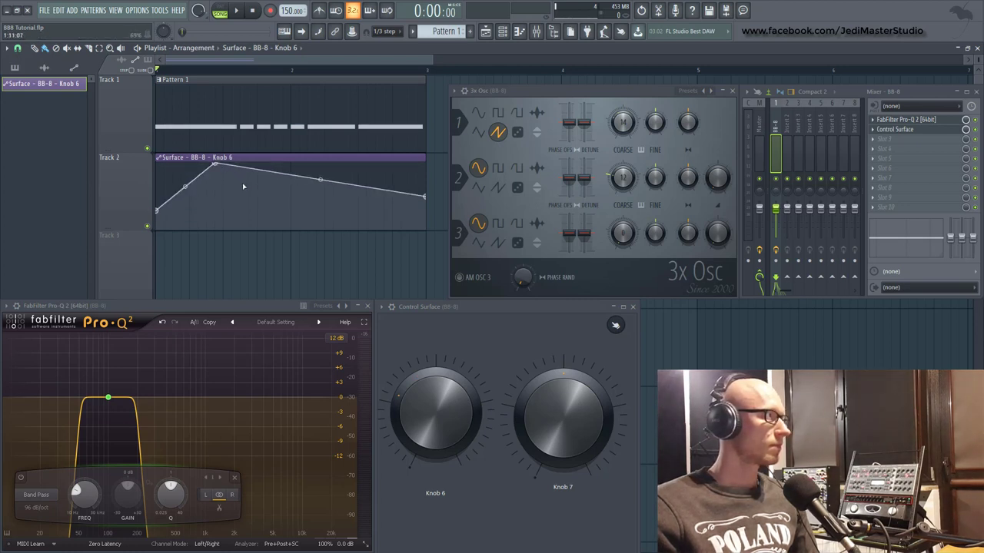
pyautogui.rightClick(242, 189)
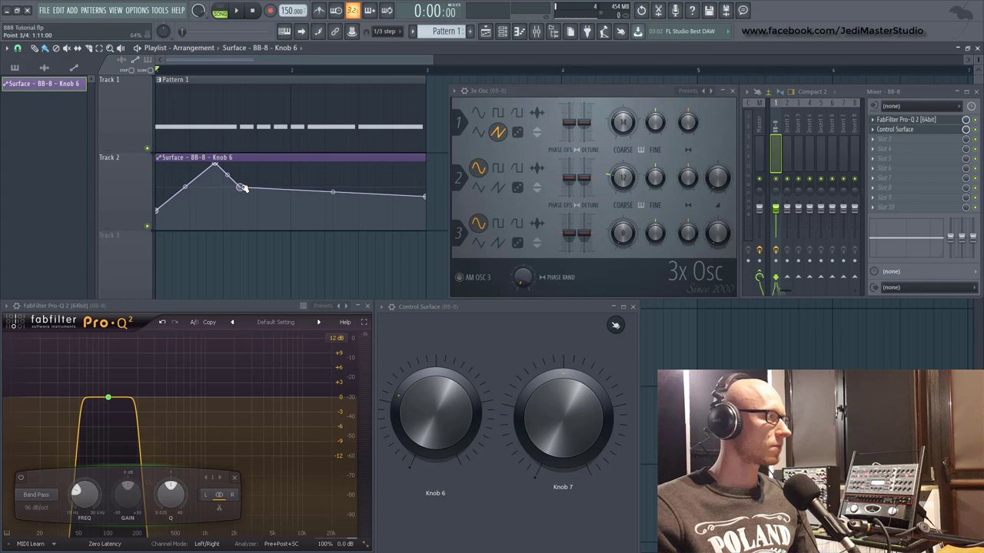
pyautogui.press('space')
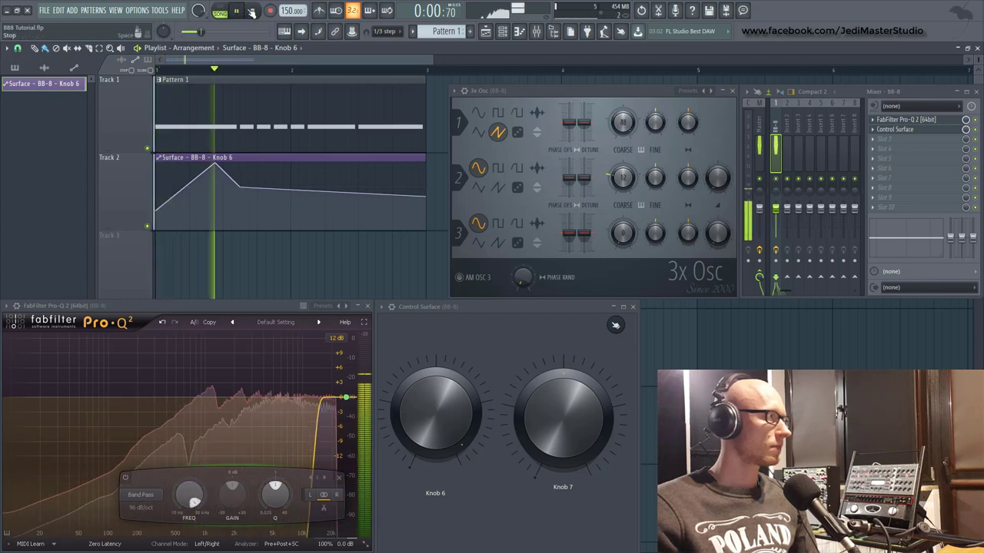
pyautogui.click(255, 10)
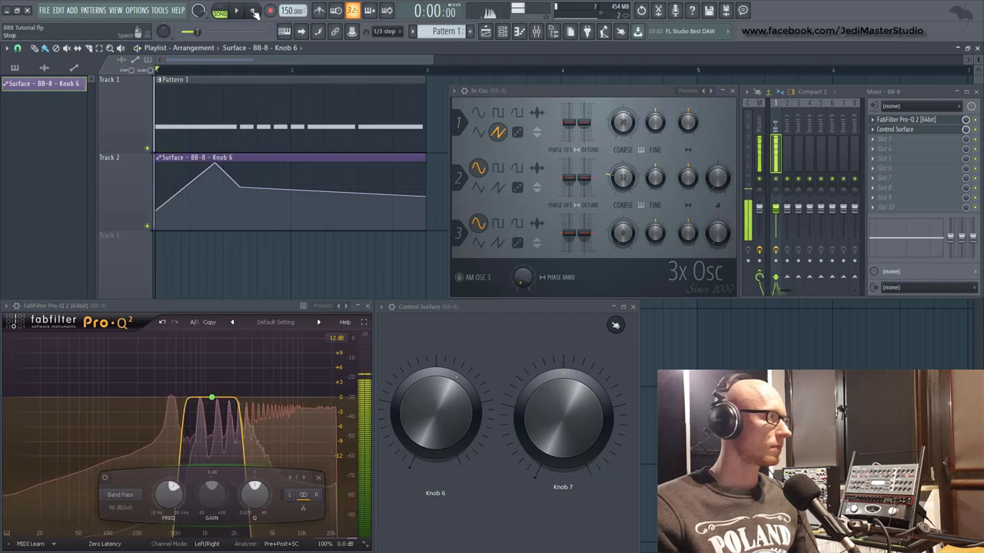
# - Extend the Knob 6 automation after its peak with descending steps and a jump up at the start of bar 2, and play it back
pyautogui.rightClick(258, 188)
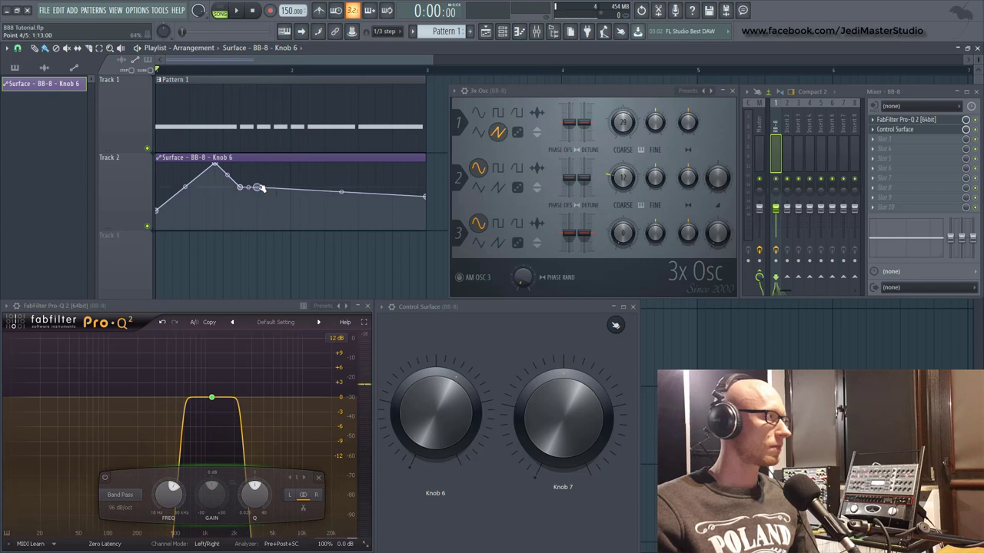
pyautogui.rightClick(266, 196)
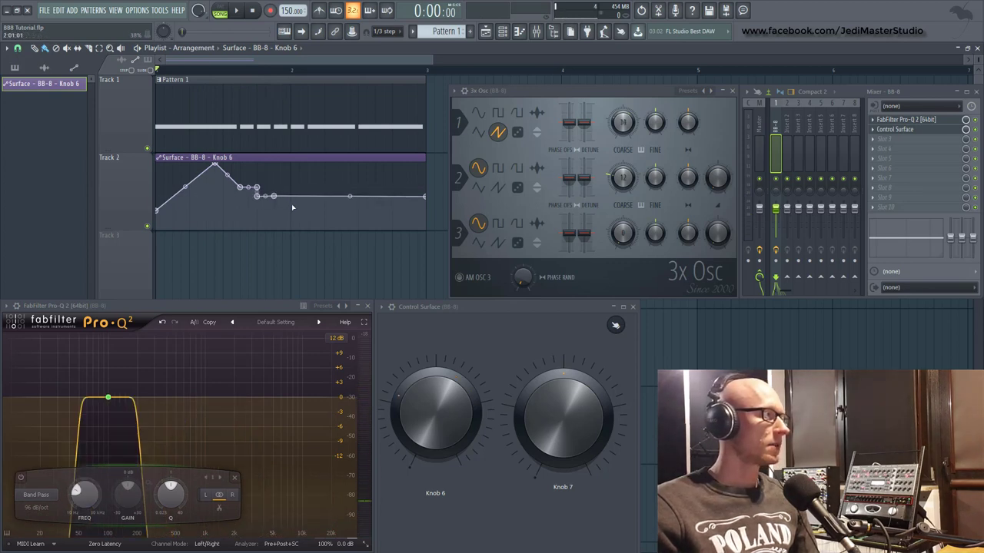
pyautogui.rightClick(274, 206)
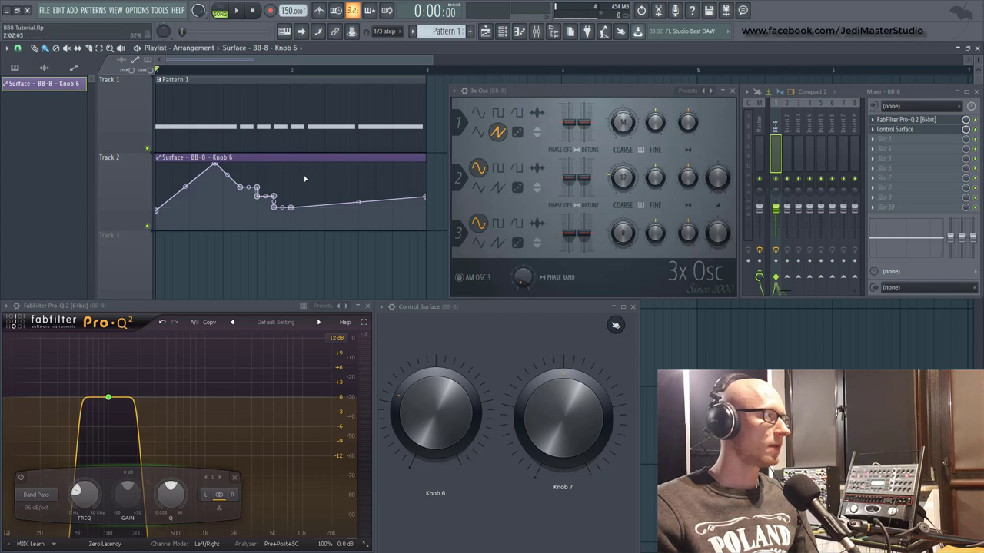
pyautogui.rightClick(304, 179)
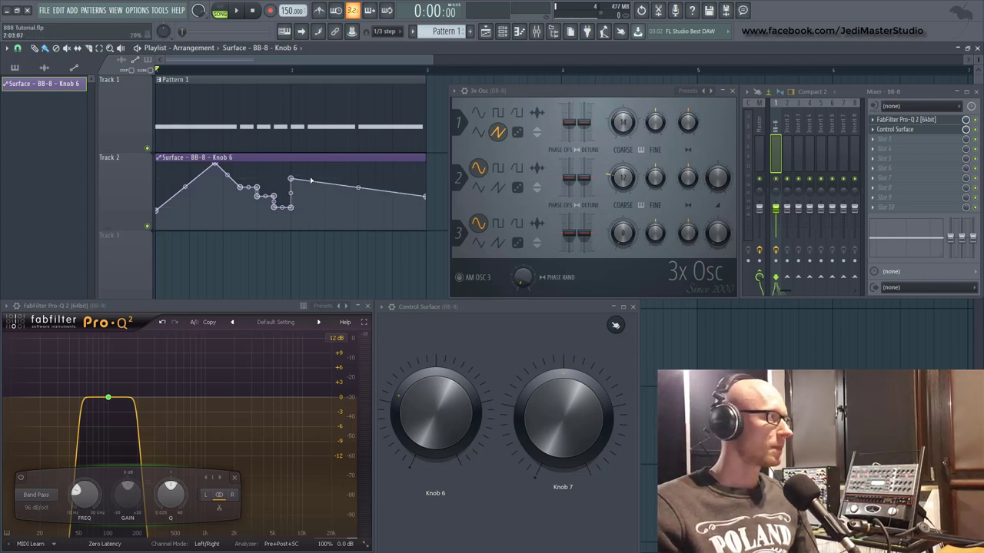
pyautogui.press('space')
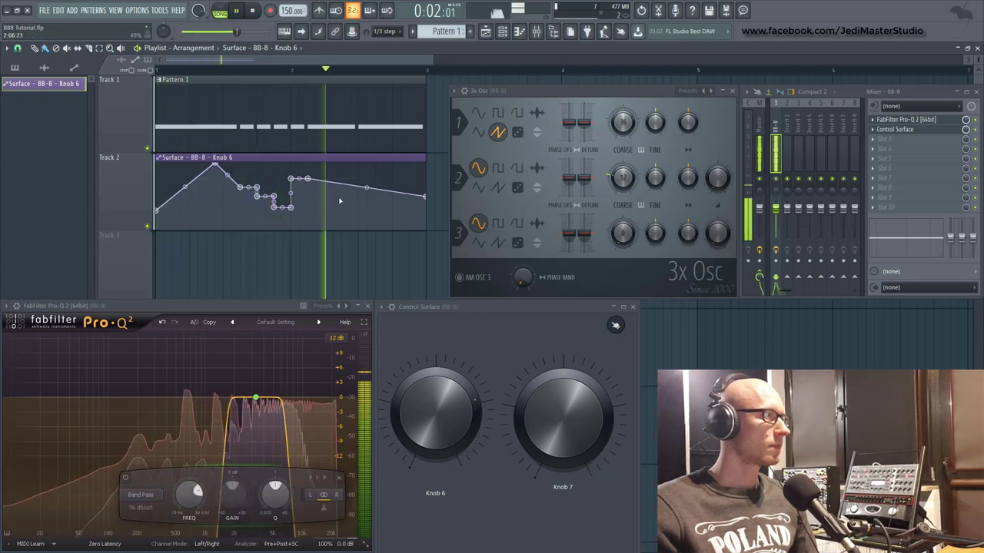
pyautogui.press('space')
# - Add alternating low and high points across the rest of bar 2 in the Knob 6 automation, raise its end point and play it back
pyautogui.rightClick(325, 197)
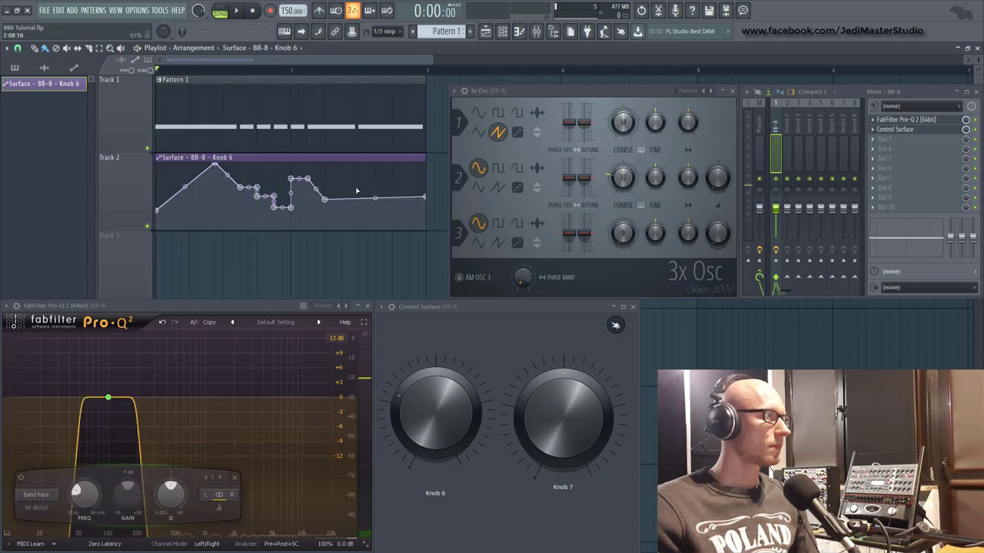
pyautogui.rightClick(350, 186)
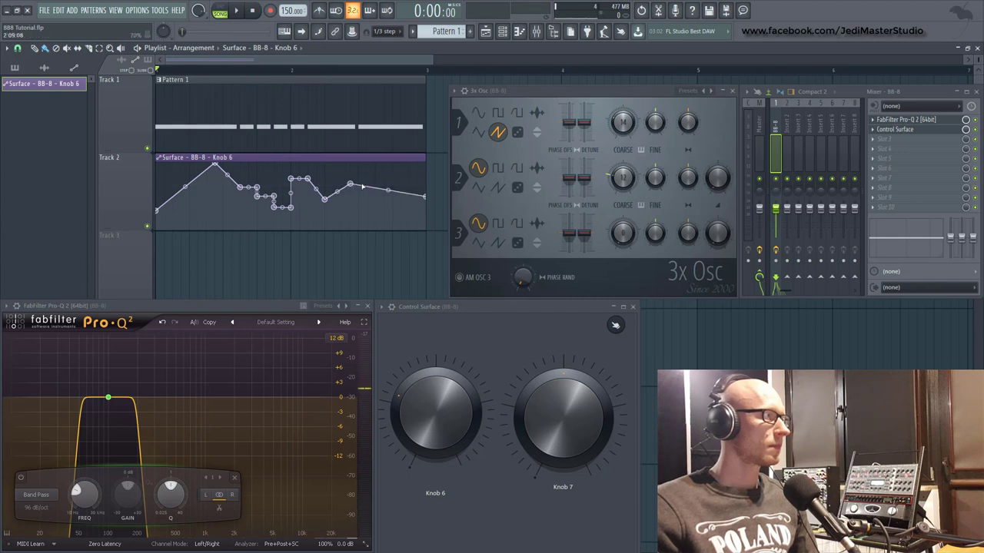
pyautogui.rightClick(385, 199)
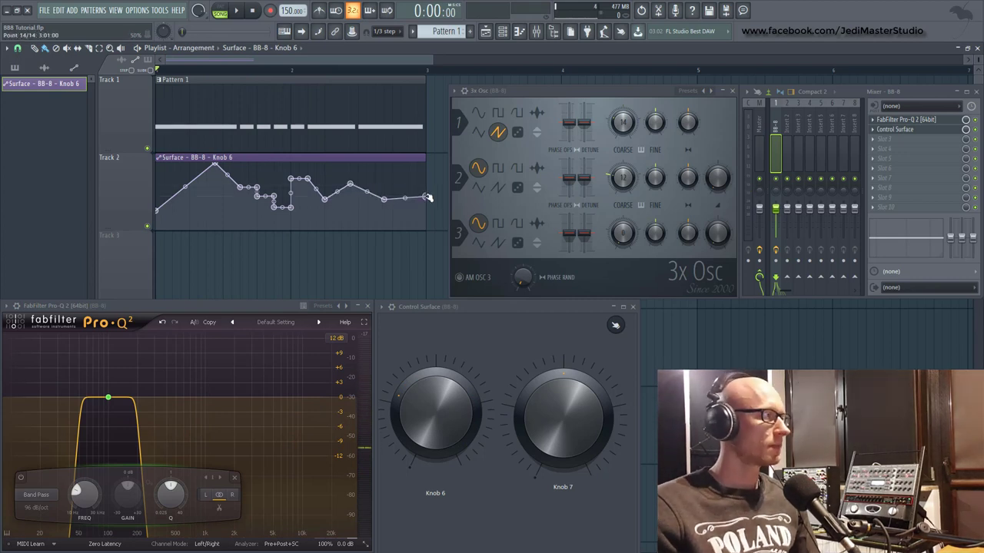
pyautogui.moveTo(428, 197); pyautogui.dragTo(431, 180)
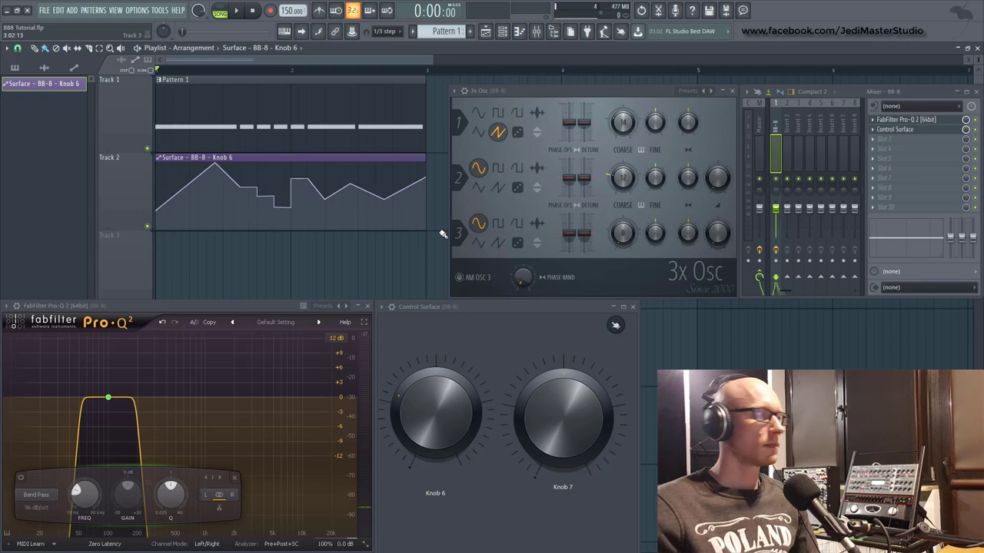
pyautogui.press('space')
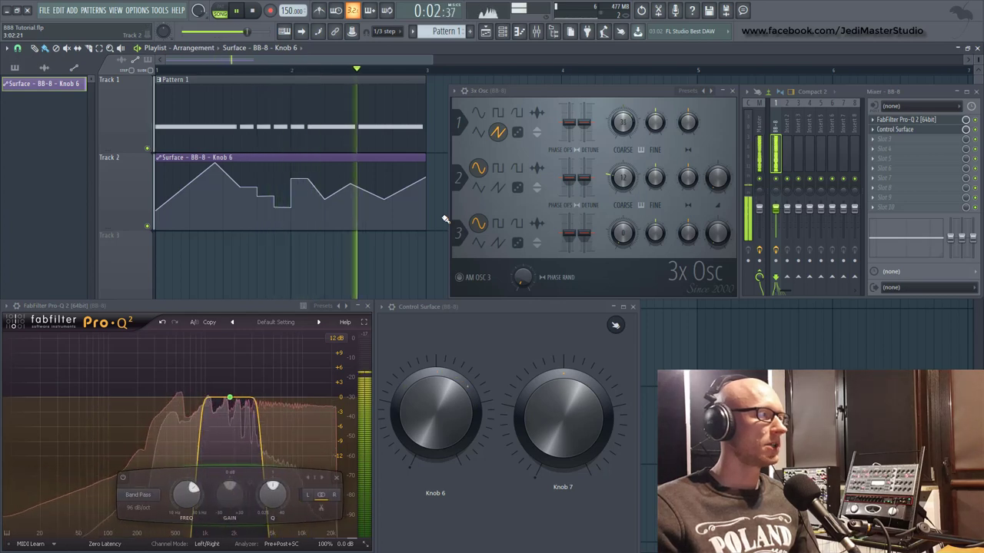
pyautogui.press('space')
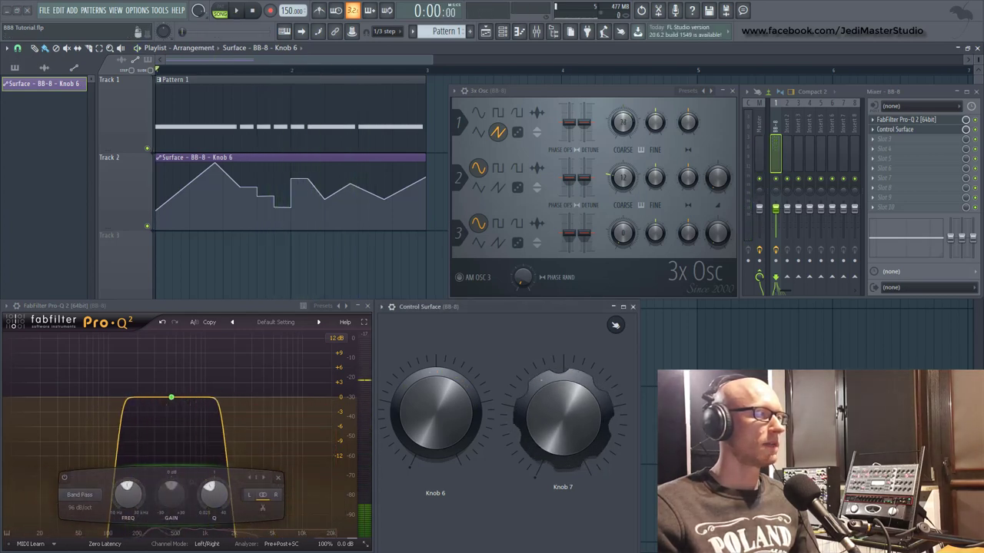
# - Create an automation clip for Knob 7 in the playlist
pyautogui.moveTo(563, 415)
pyautogui.mouseDown()
pyautogui.moveTo(564, 402)
pyautogui.moveTo(563, 449)
pyautogui.moveTo(563, 415)
pyautogui.mouseUp()
pyautogui.rightClick(534, 392)
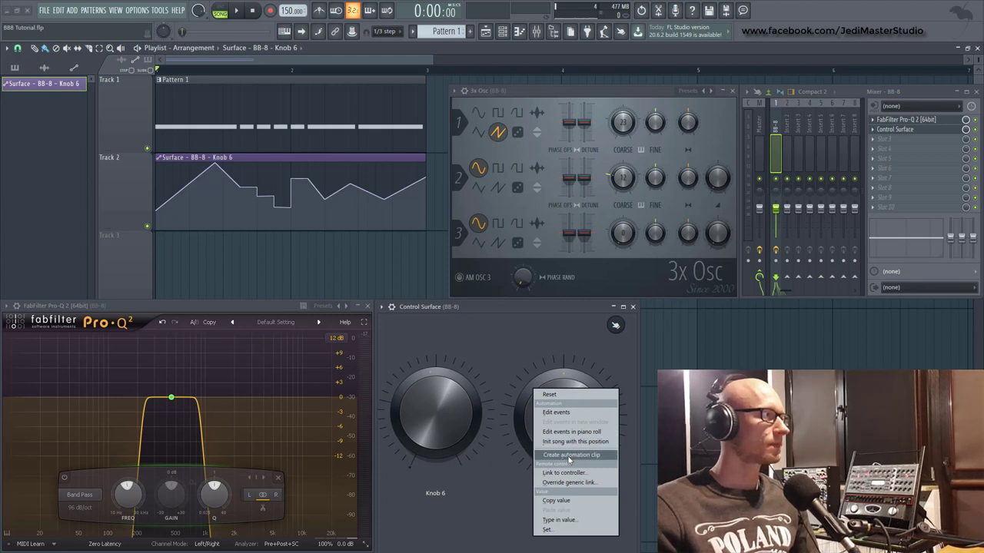
pyautogui.click(569, 455)
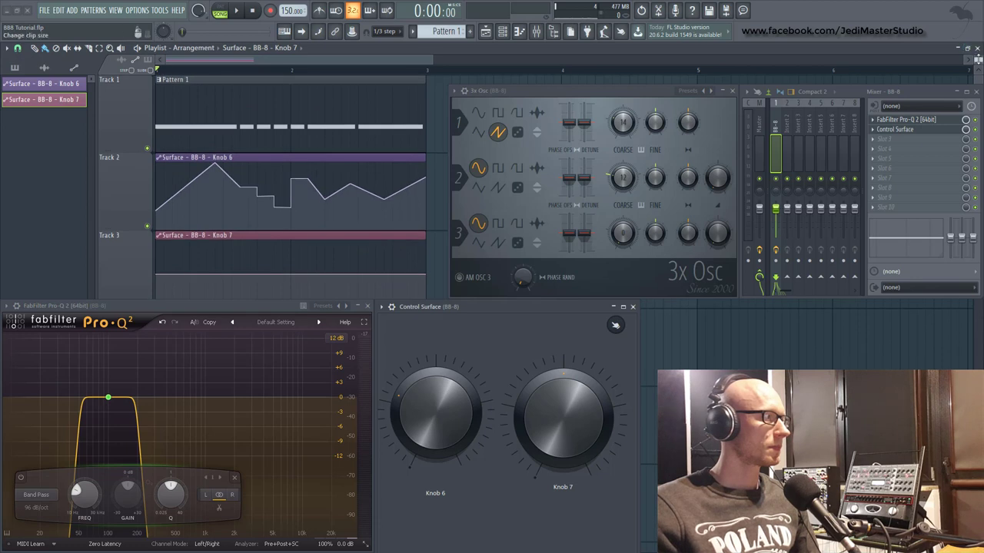
pyautogui.scroll(-1, 340, 226)
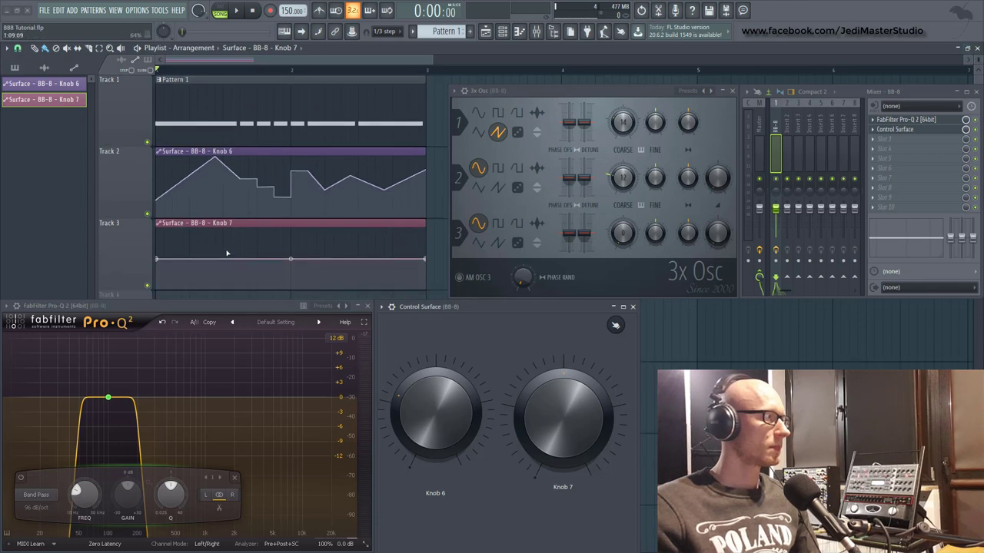
# - Shape bar 1 of the Knob 7 automation with a dip near its middle and a rise to 67% at 2:01:00, and play it back
pyautogui.moveTo(227, 254); pyautogui.dragTo(223, 268)
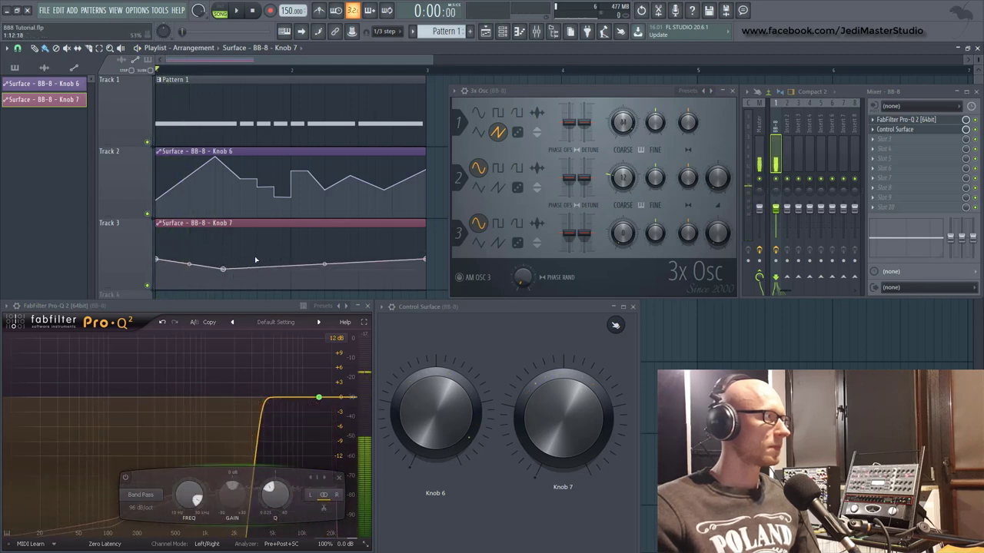
pyautogui.click(248, 255)
pyautogui.click(290, 250)
pyautogui.press('space')
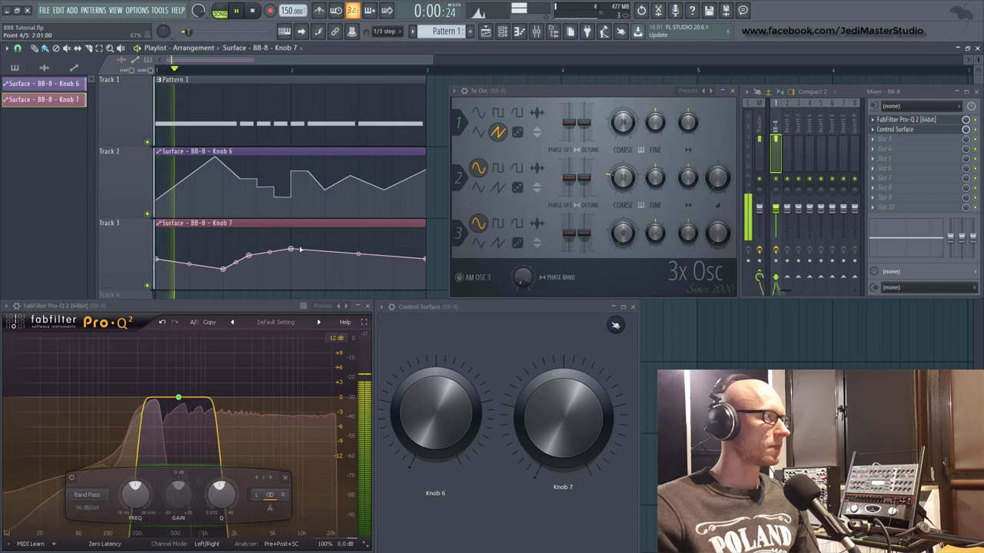
pyautogui.press('space')
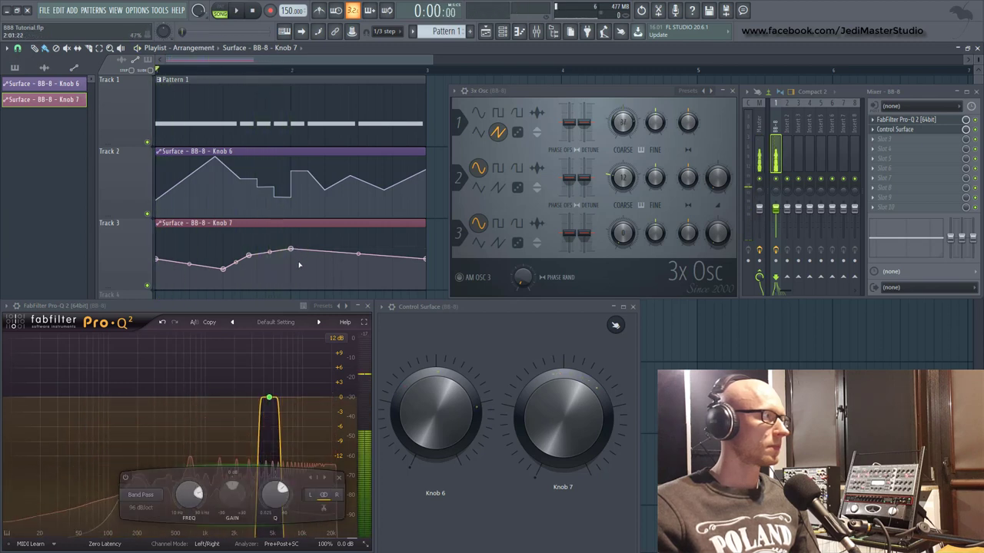
# - Add a sharp drop at 2:01:00 and a slightly lower point soon after it in the Knob 7 automation, and play it back
pyautogui.click(300, 265)
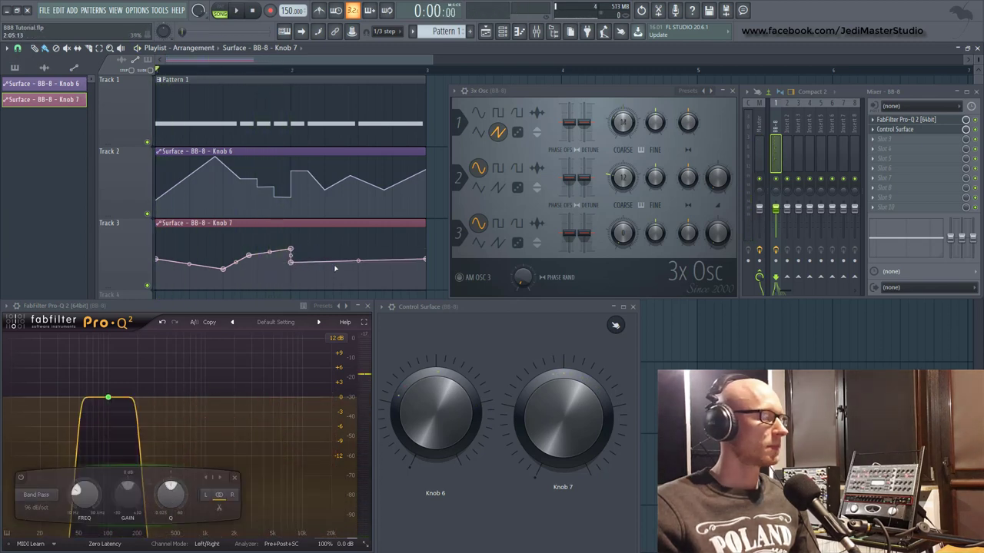
pyautogui.press('space')
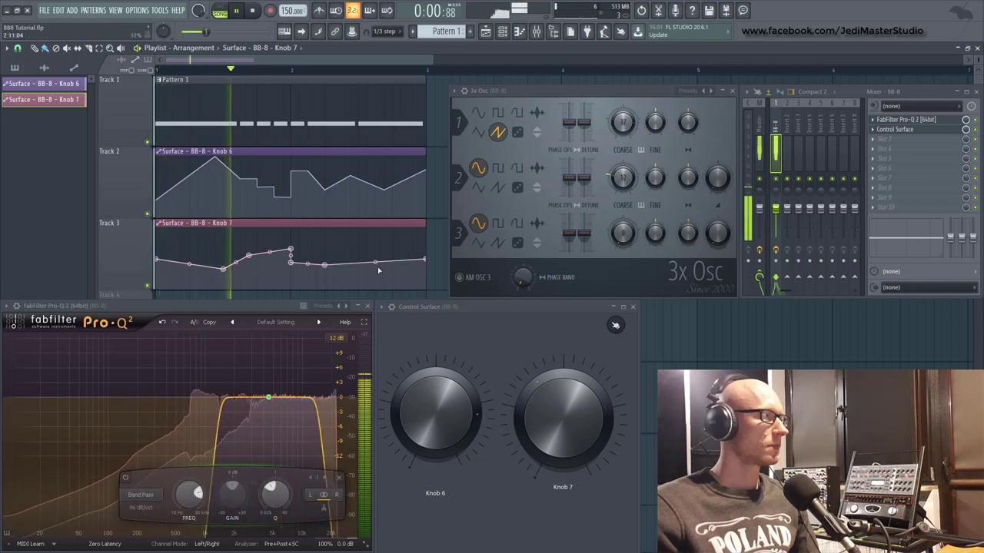
pyautogui.press('space')
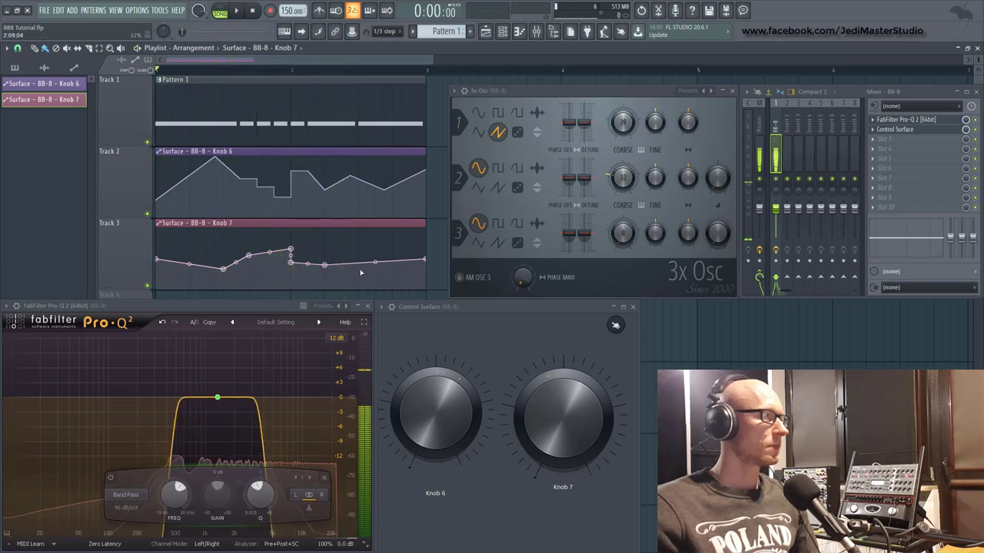
# - Finish bar 2 of the Knob 7 automation with a low point, a 60% peak at 2:11:00 and another low point, and play the song
pyautogui.click(350, 271)
pyautogui.click(375, 254)
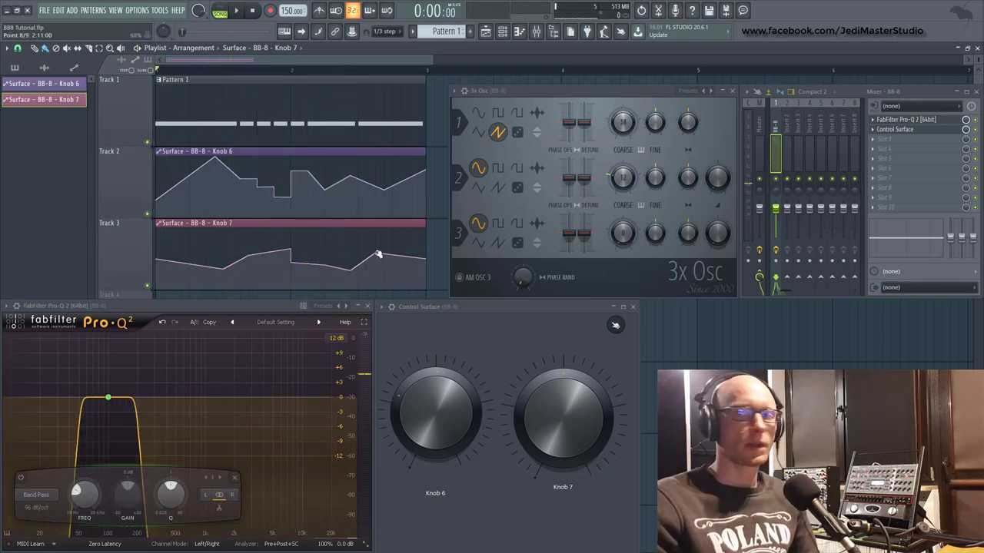
pyautogui.click(393, 266)
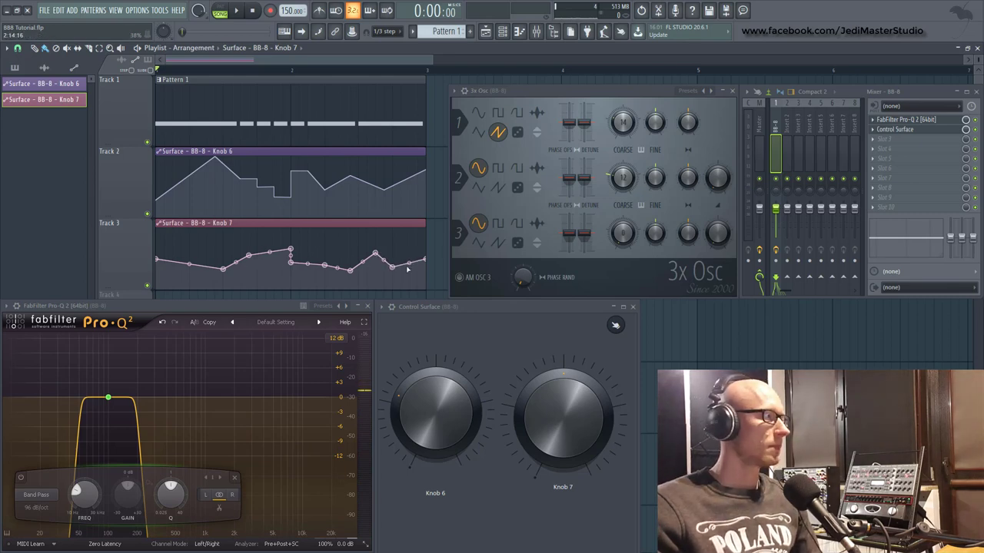
pyautogui.press('space')
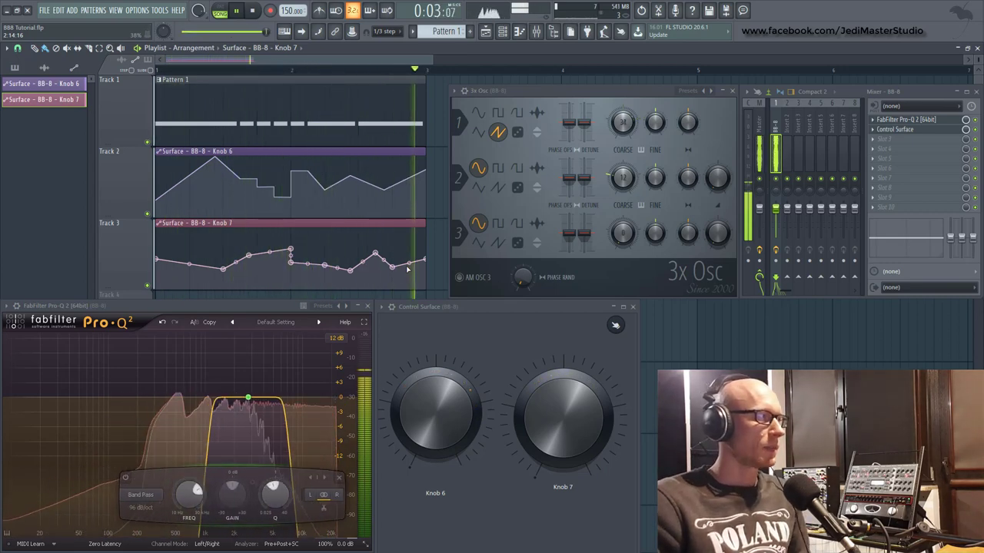
pyautogui.press('space')
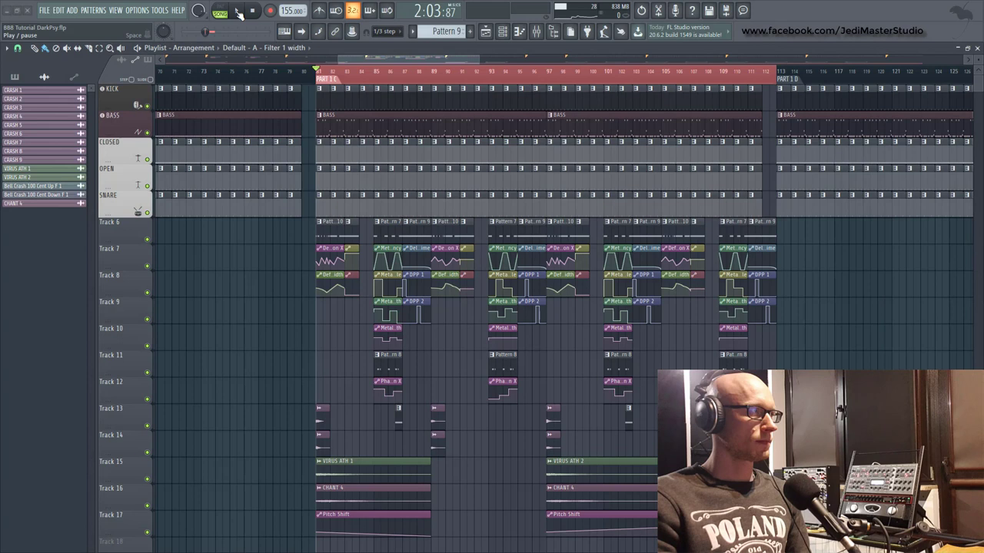
# - Play the DarkPsy project's arrangement from bar 81 to hear the sound in a full track
pyautogui.click(239, 13)
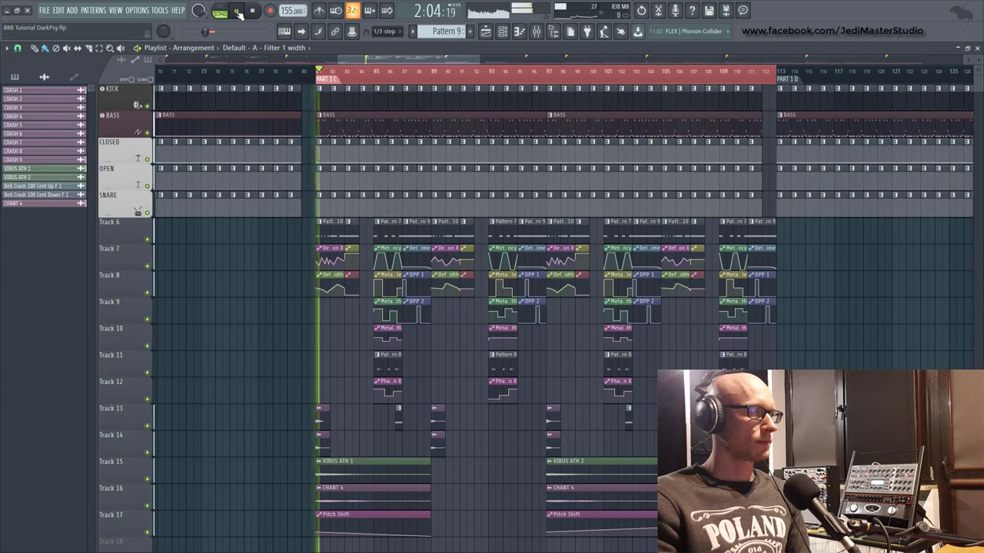